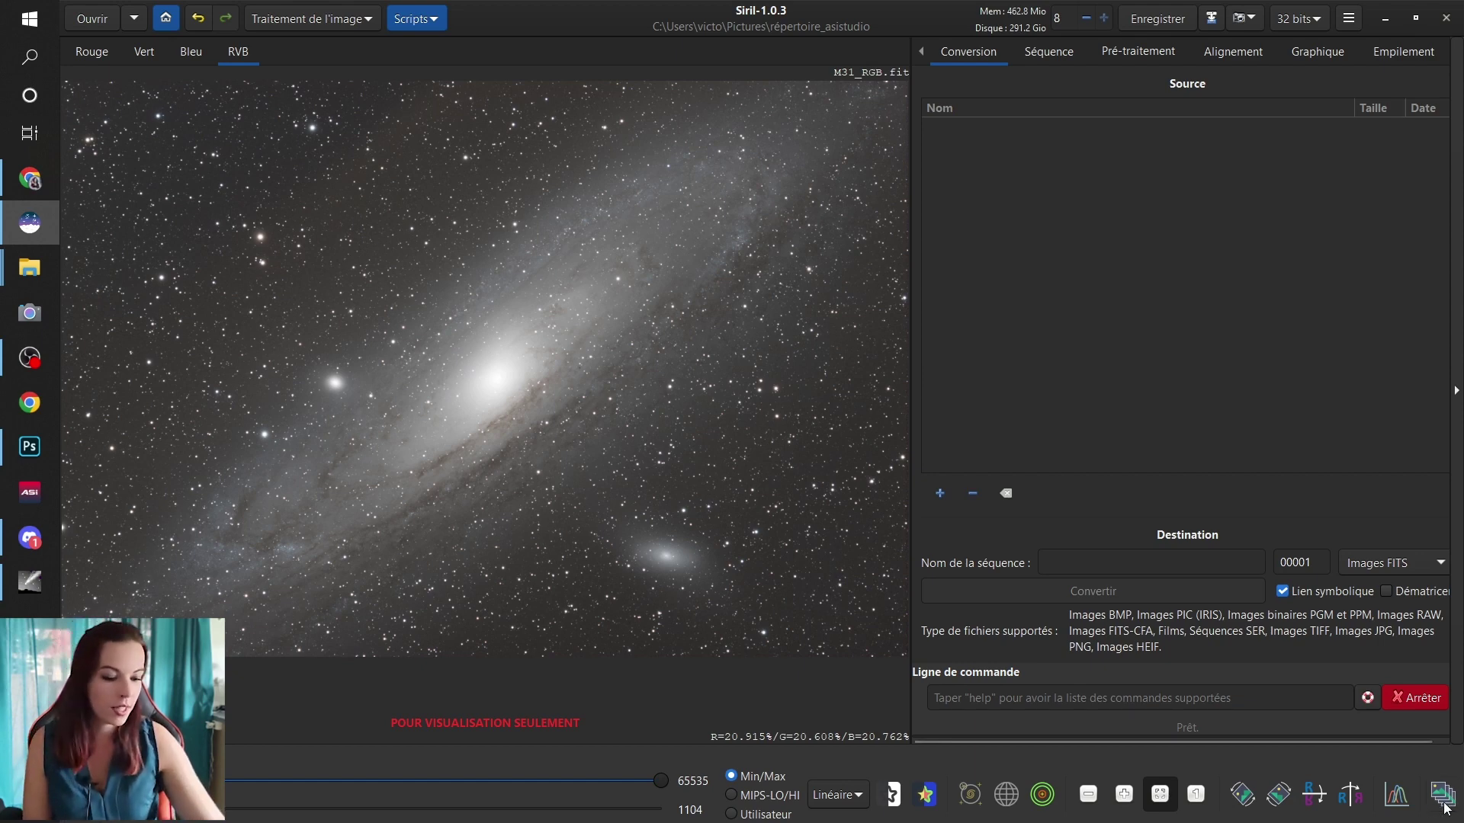
Darken the M31_RGB image with a histogram transformation, setting the midtones to about 0.80, and apply it.
click(1396, 794)
drag(523, 196, 912, 53)
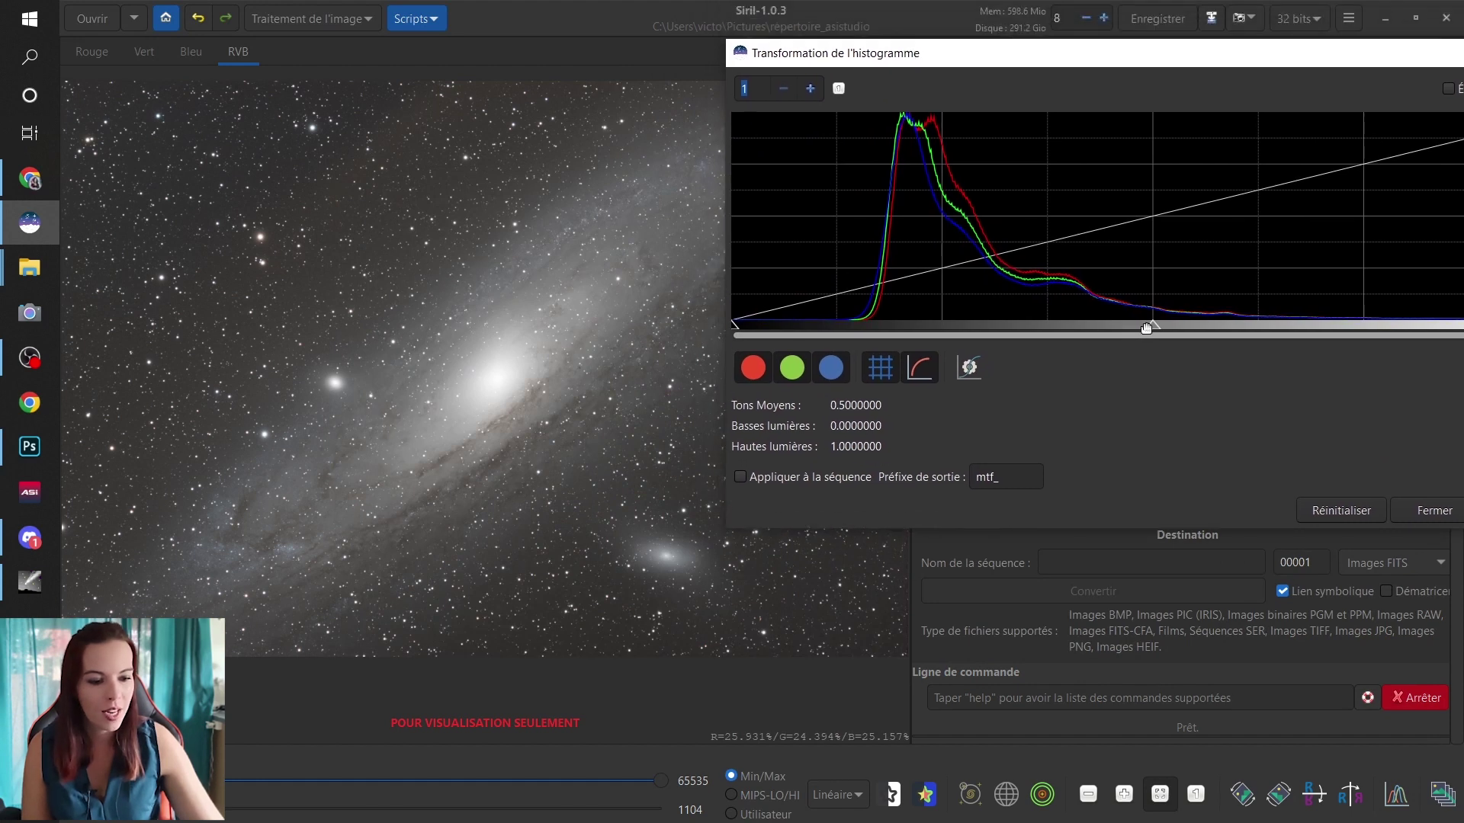
drag(1151, 325, 1158, 326)
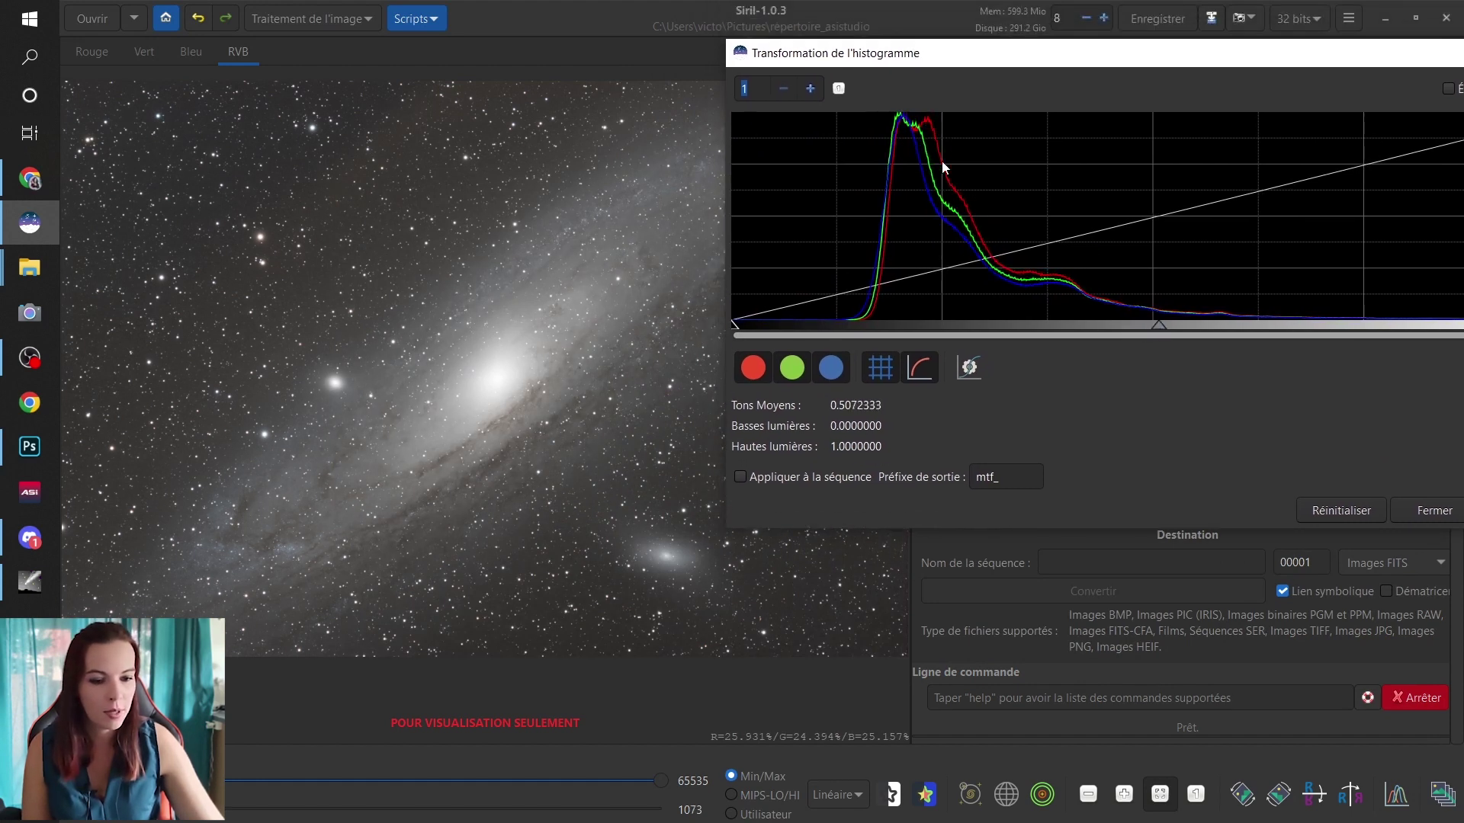
drag(1158, 326, 1278, 311)
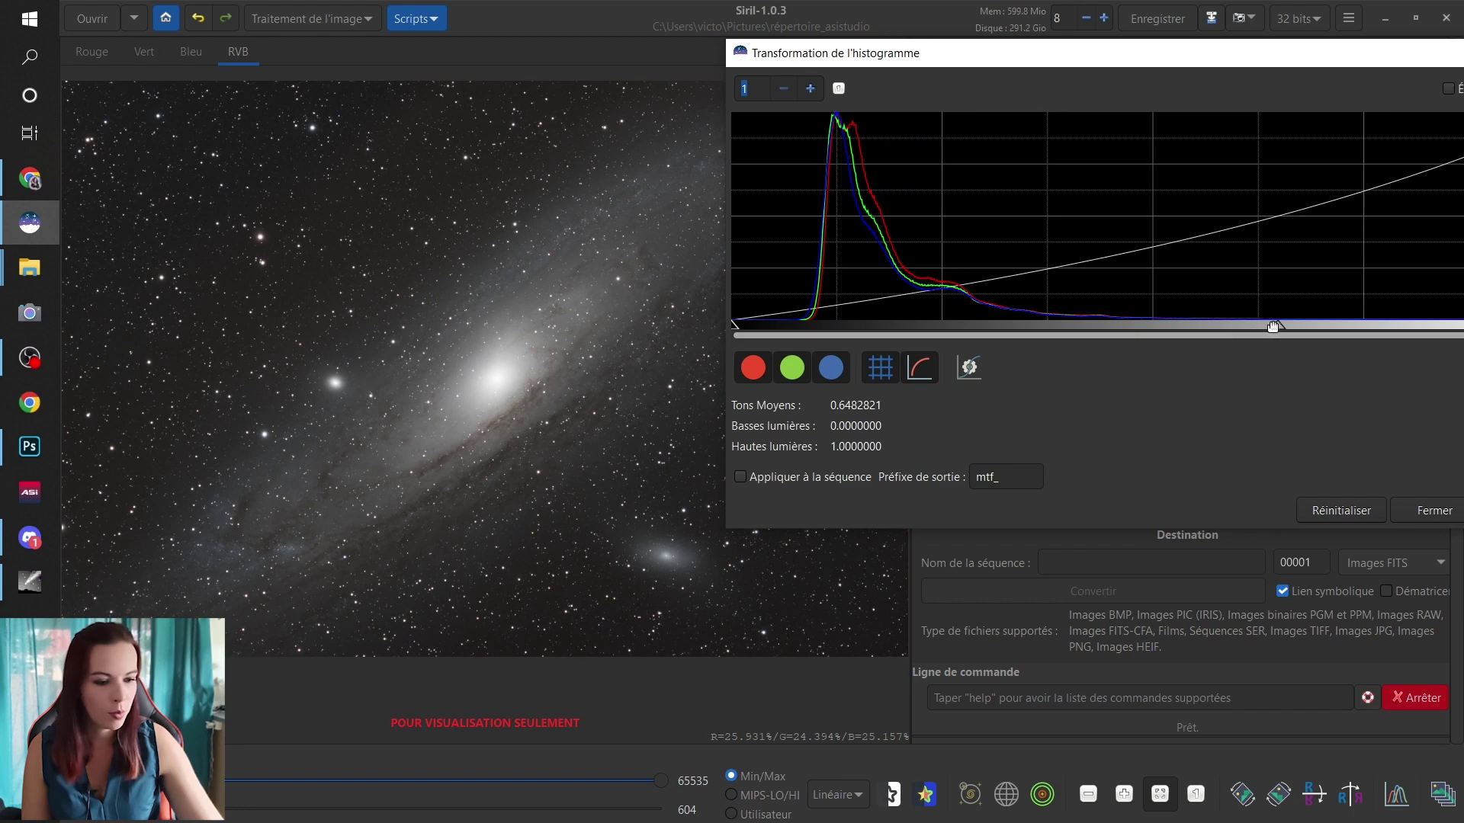
drag(1273, 327, 1341, 326)
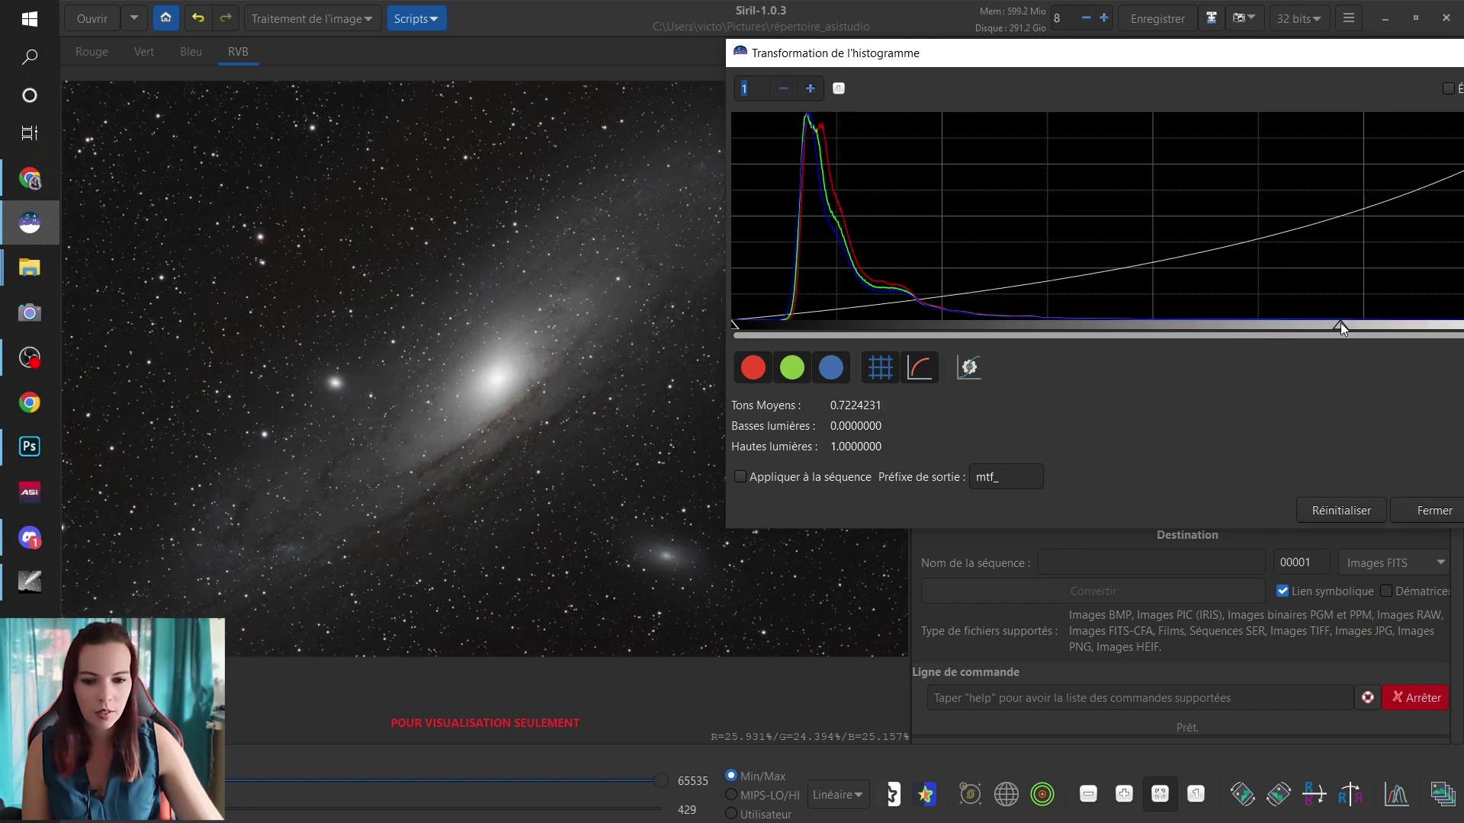
drag(1334, 329, 1410, 325)
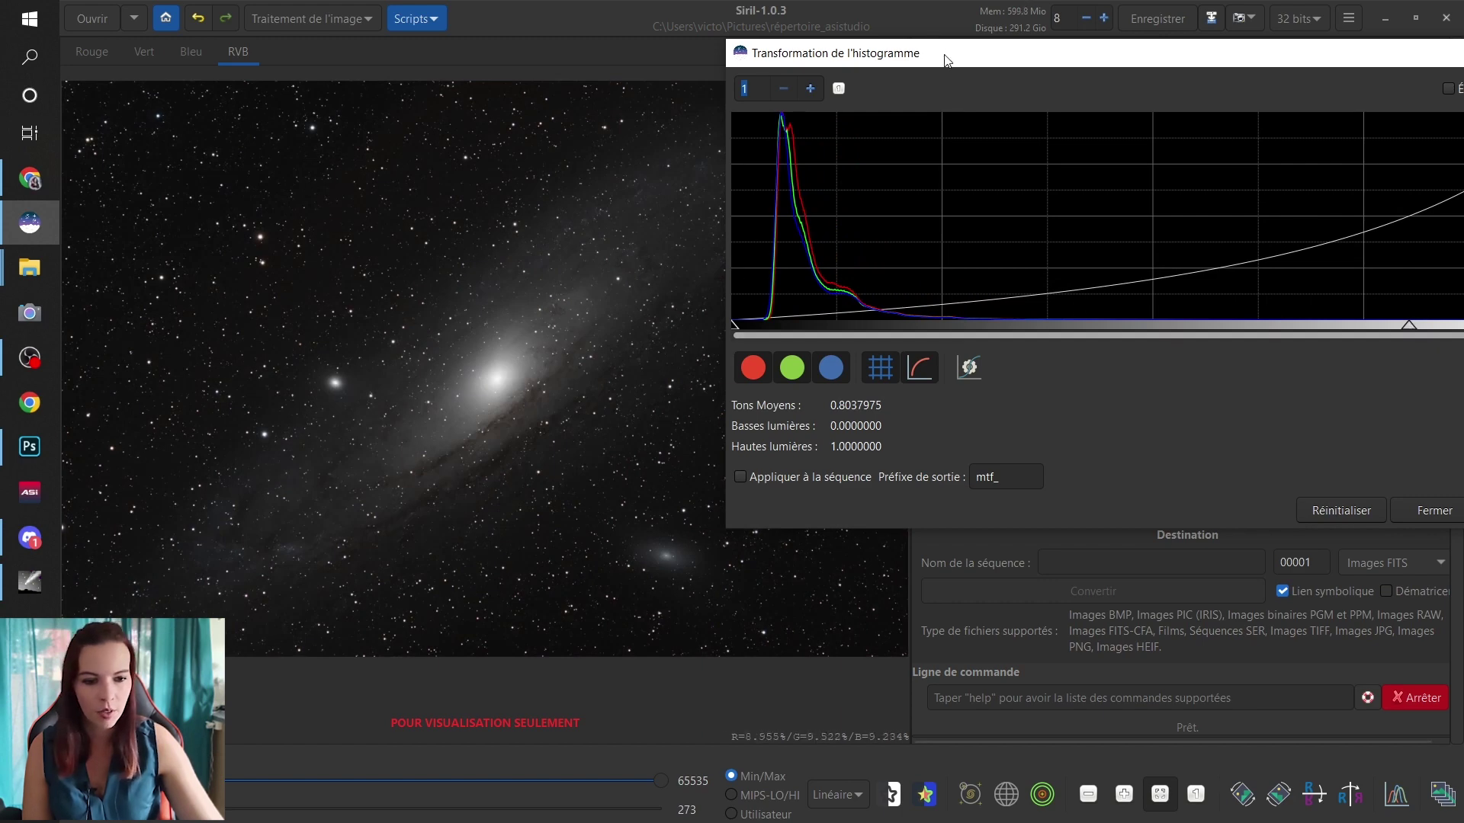
drag(942, 58, 629, 64)
click(1214, 519)
key(Escape)
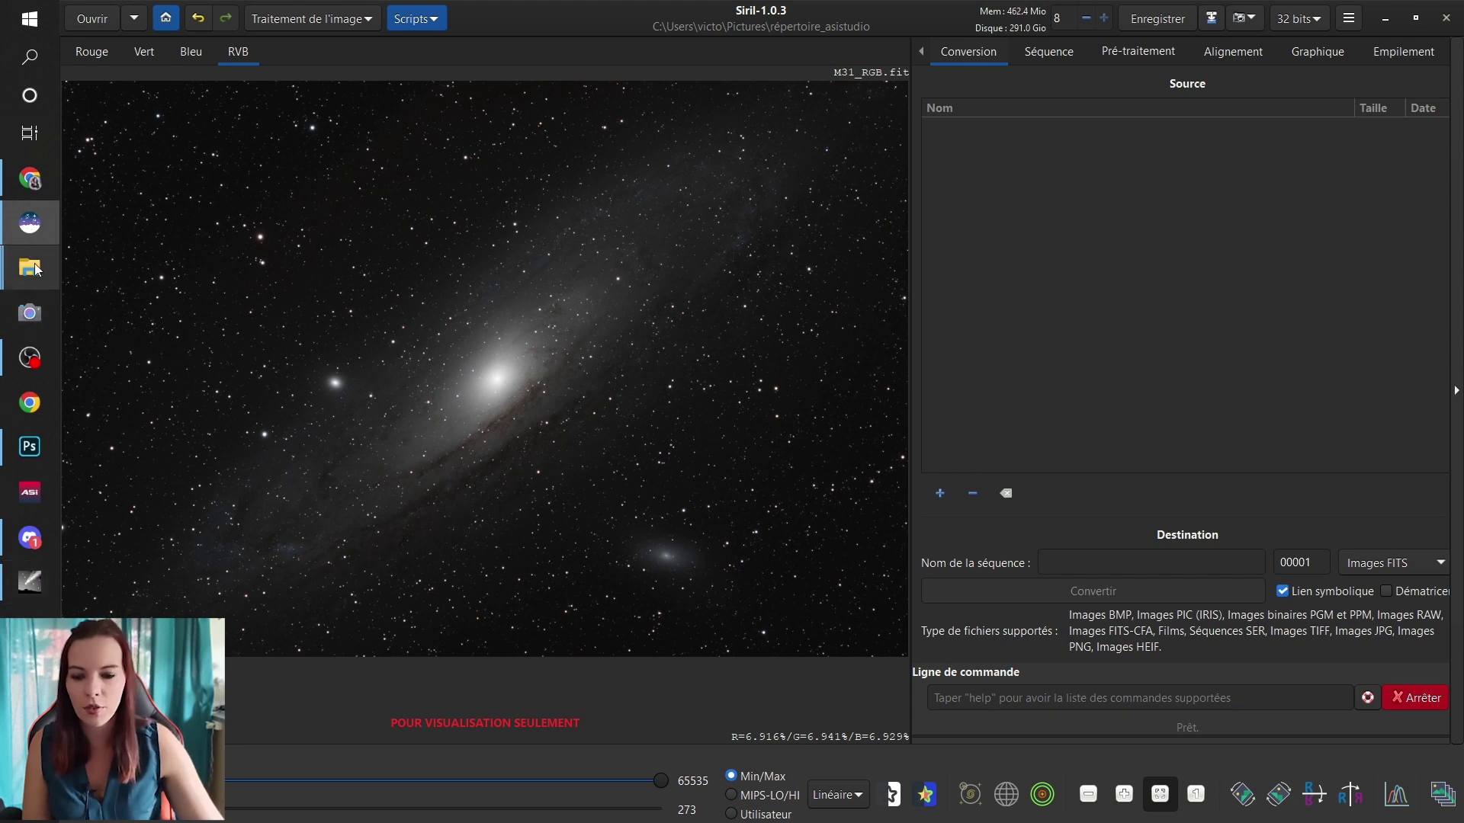
Switch to Photoshop, compare the "full" and "histo bas" layers, and leave "histo bas" visible and selected.
click(29, 446)
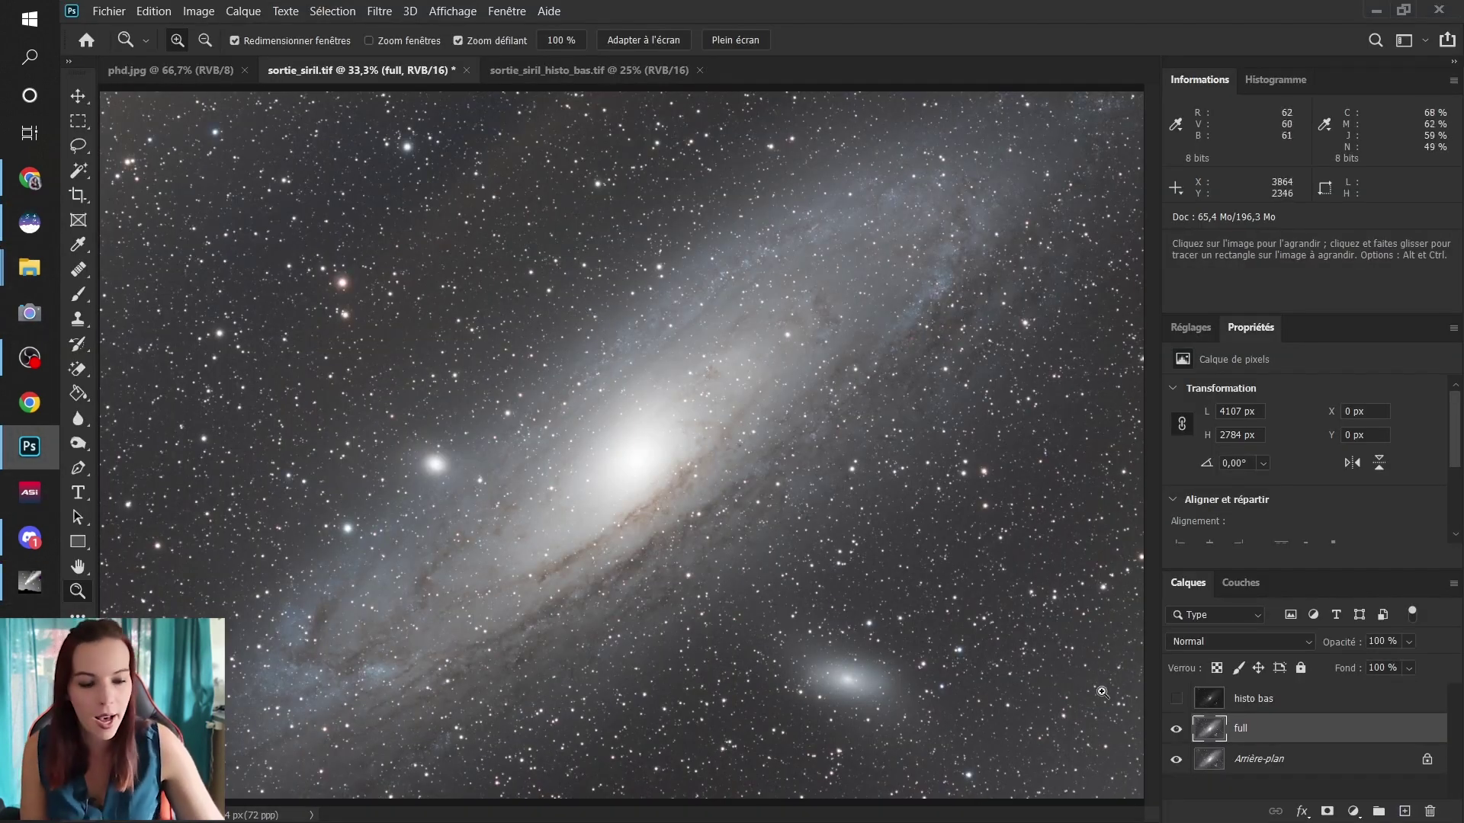
click(1177, 700)
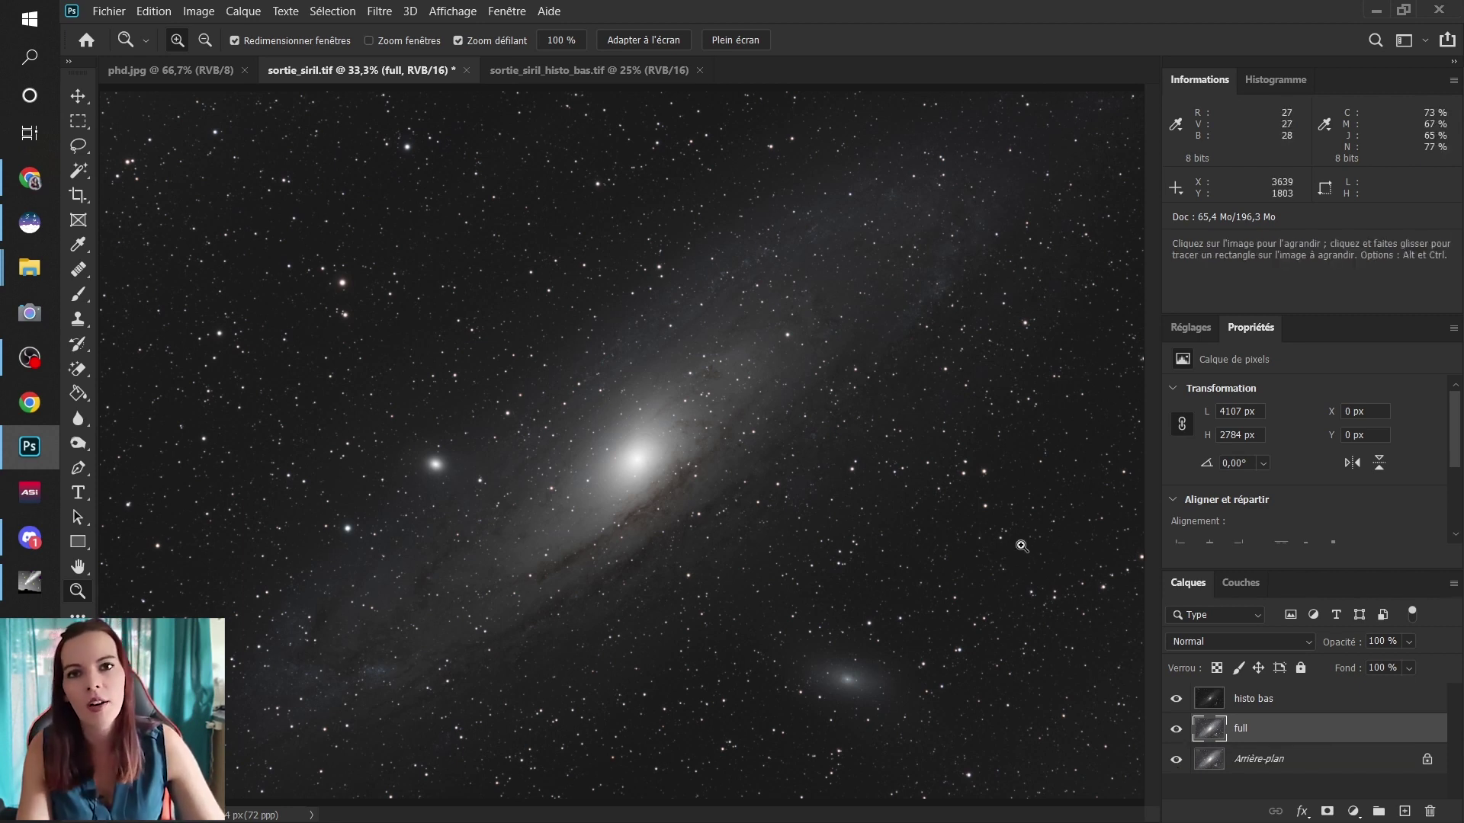
click(1288, 707)
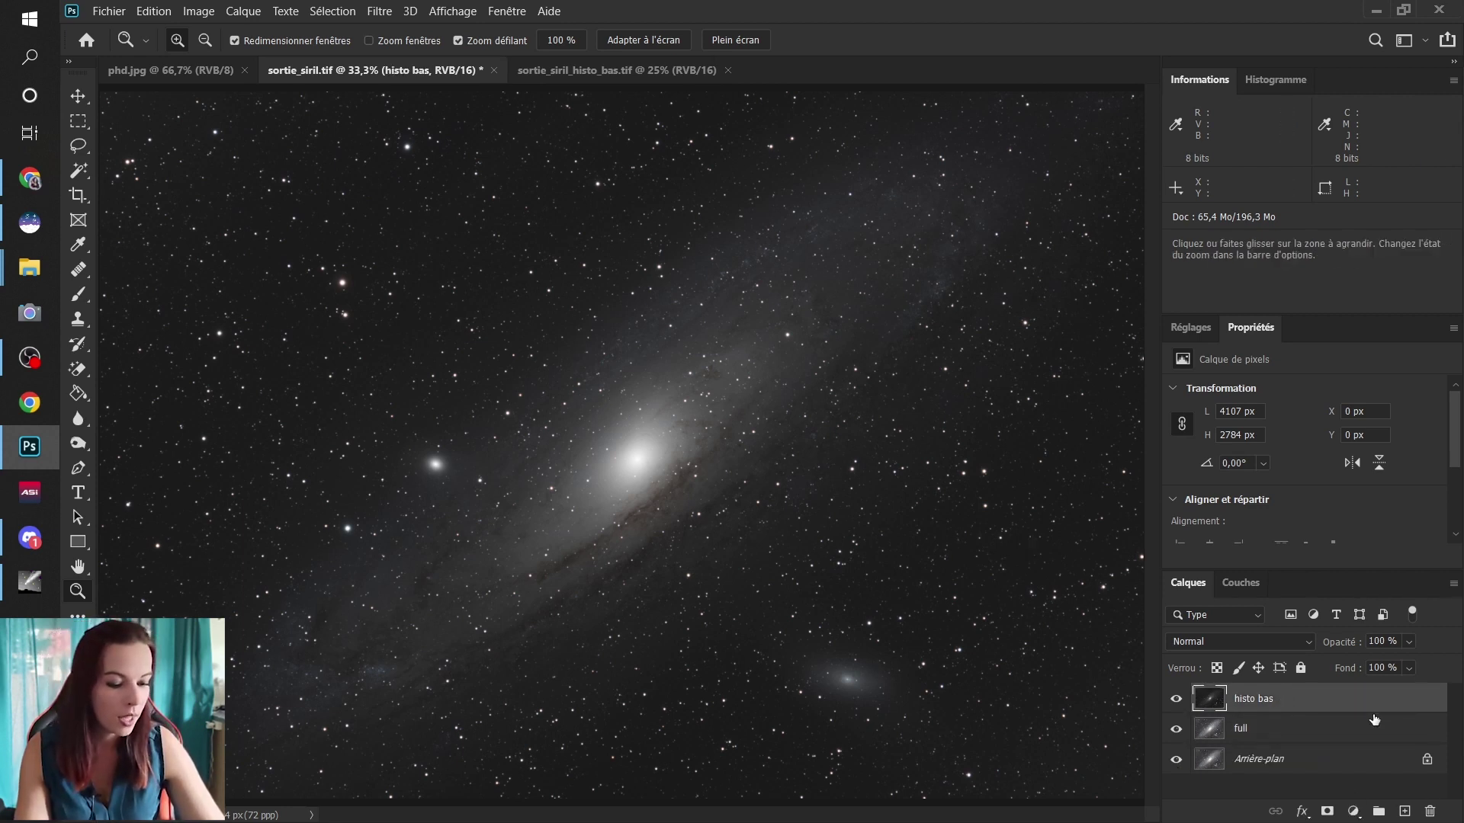
click(1248, 738)
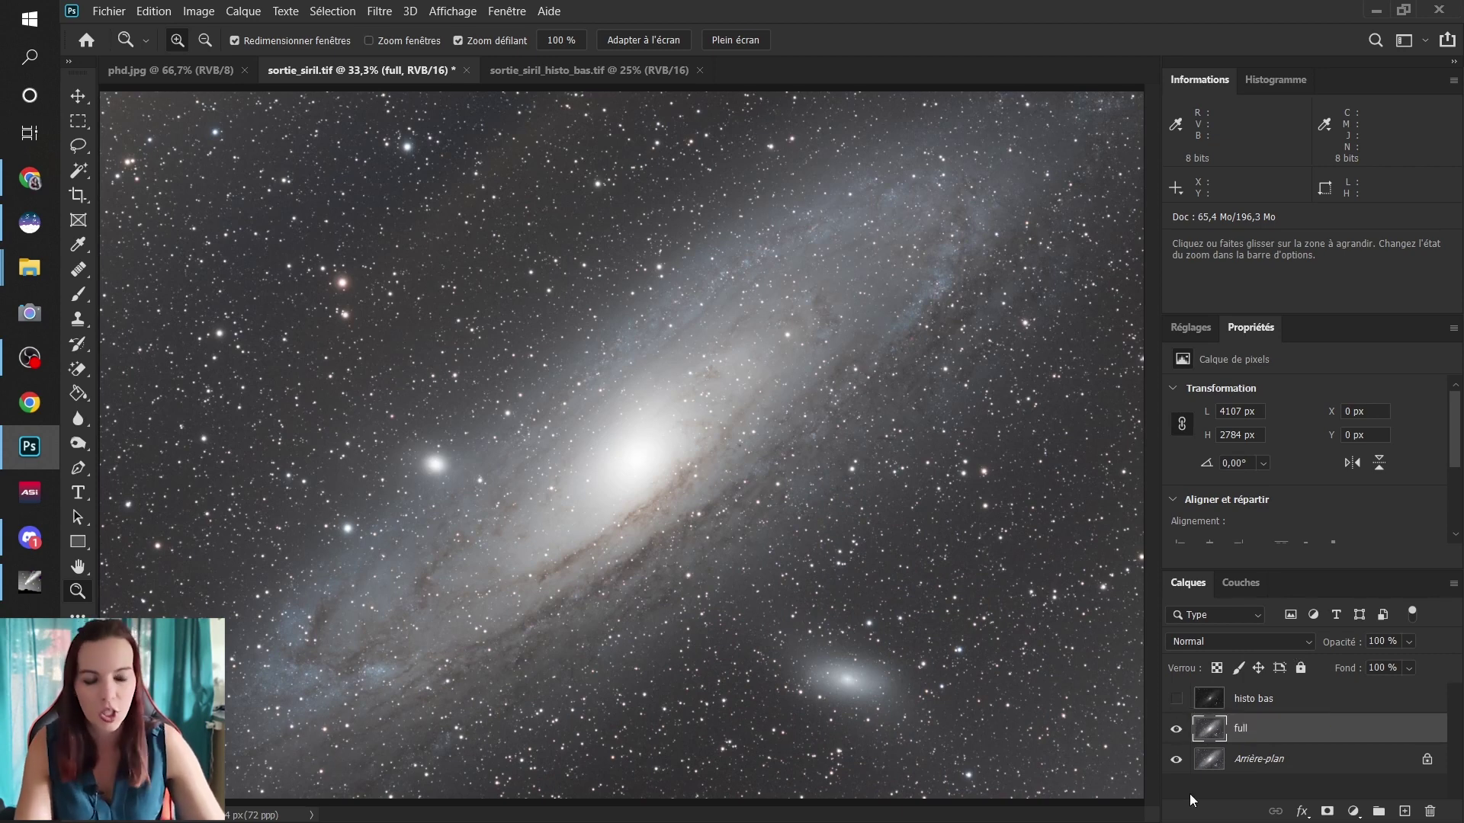
click(1177, 700)
click(1268, 709)
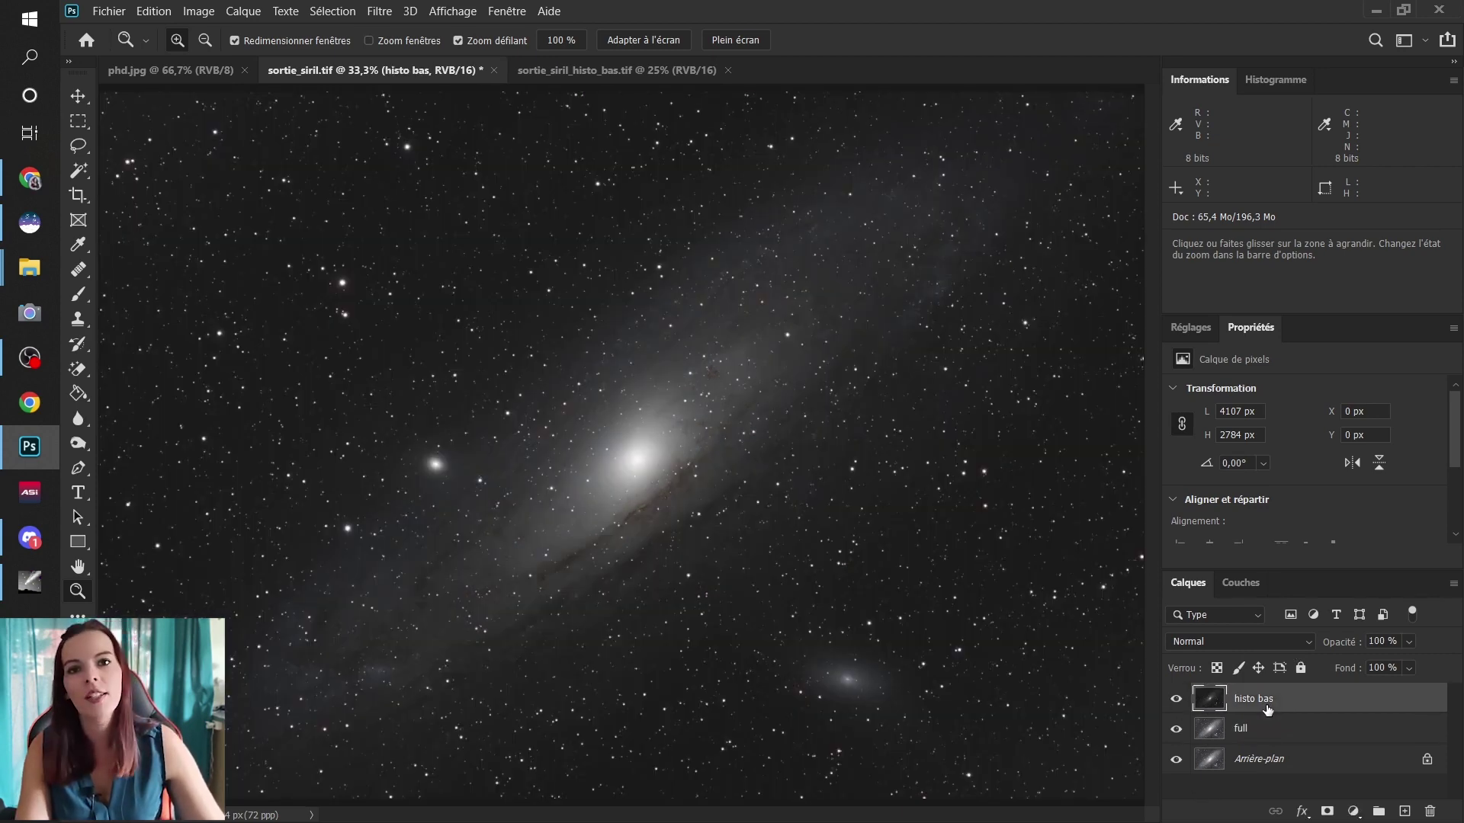
Add a layer mask to "histo bas" and choose the Brush tool with black (000000) as foreground colour.
click(1327, 813)
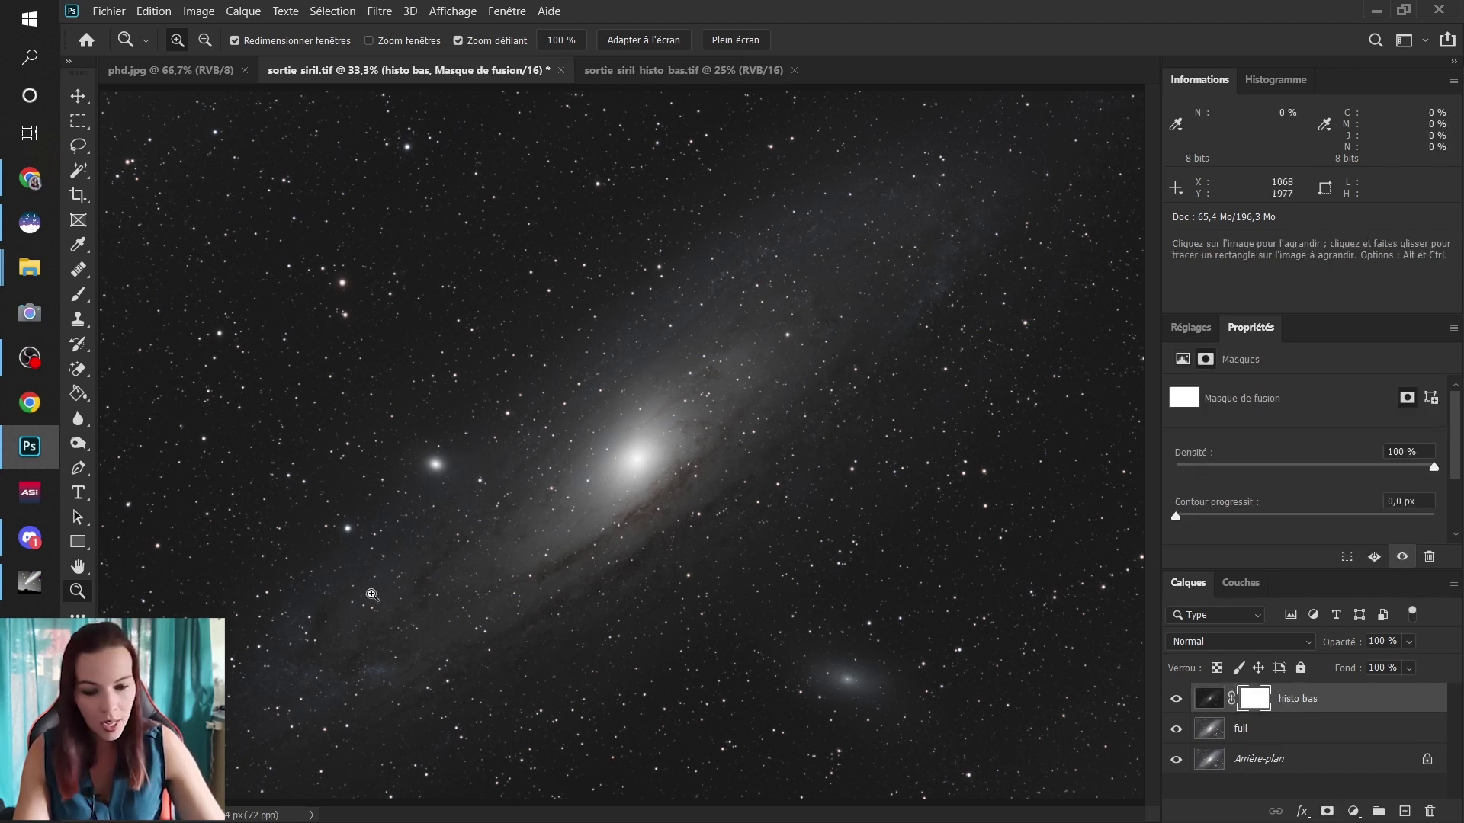
click(77, 293)
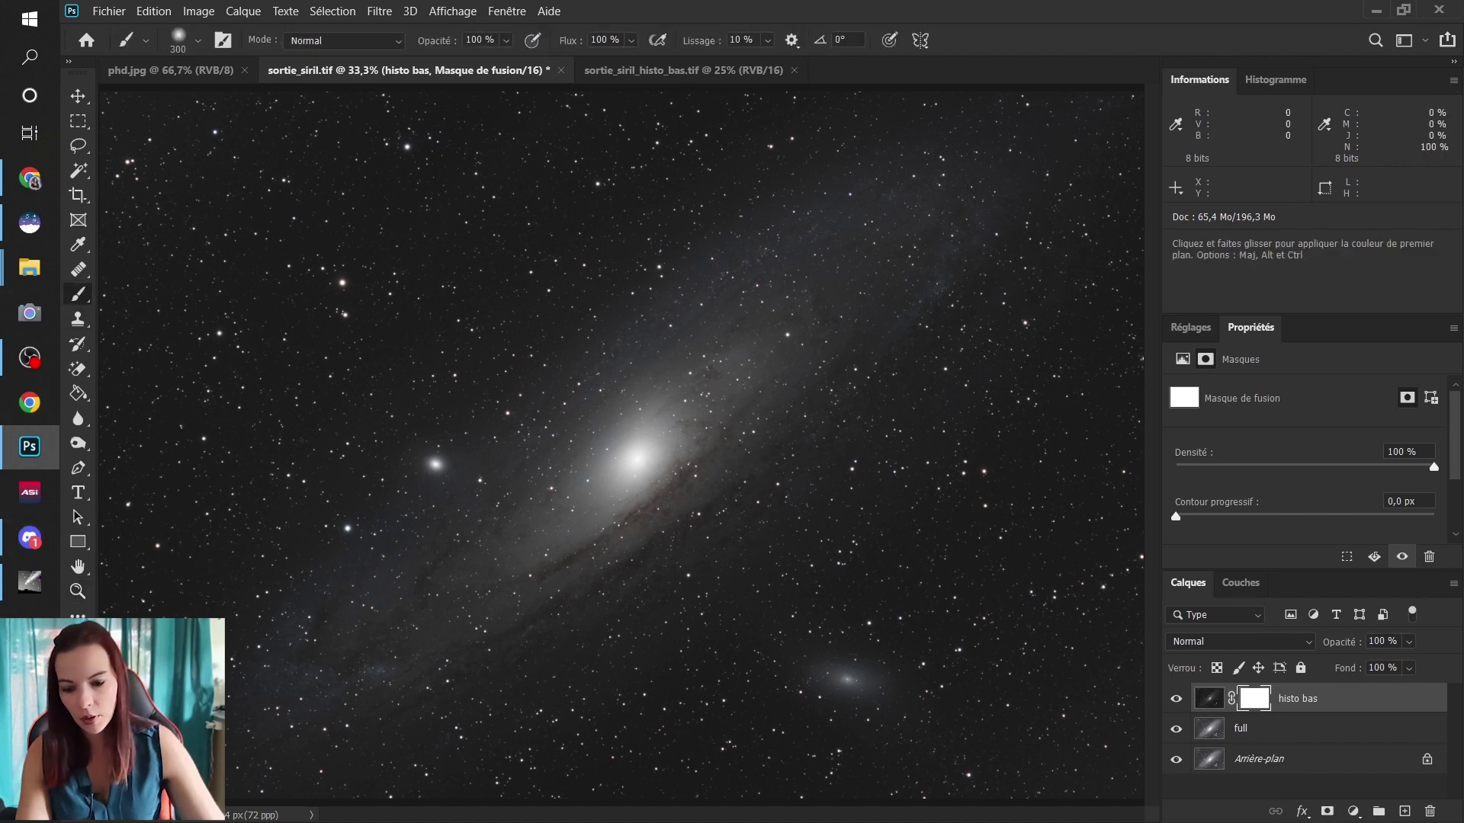
click(74, 639)
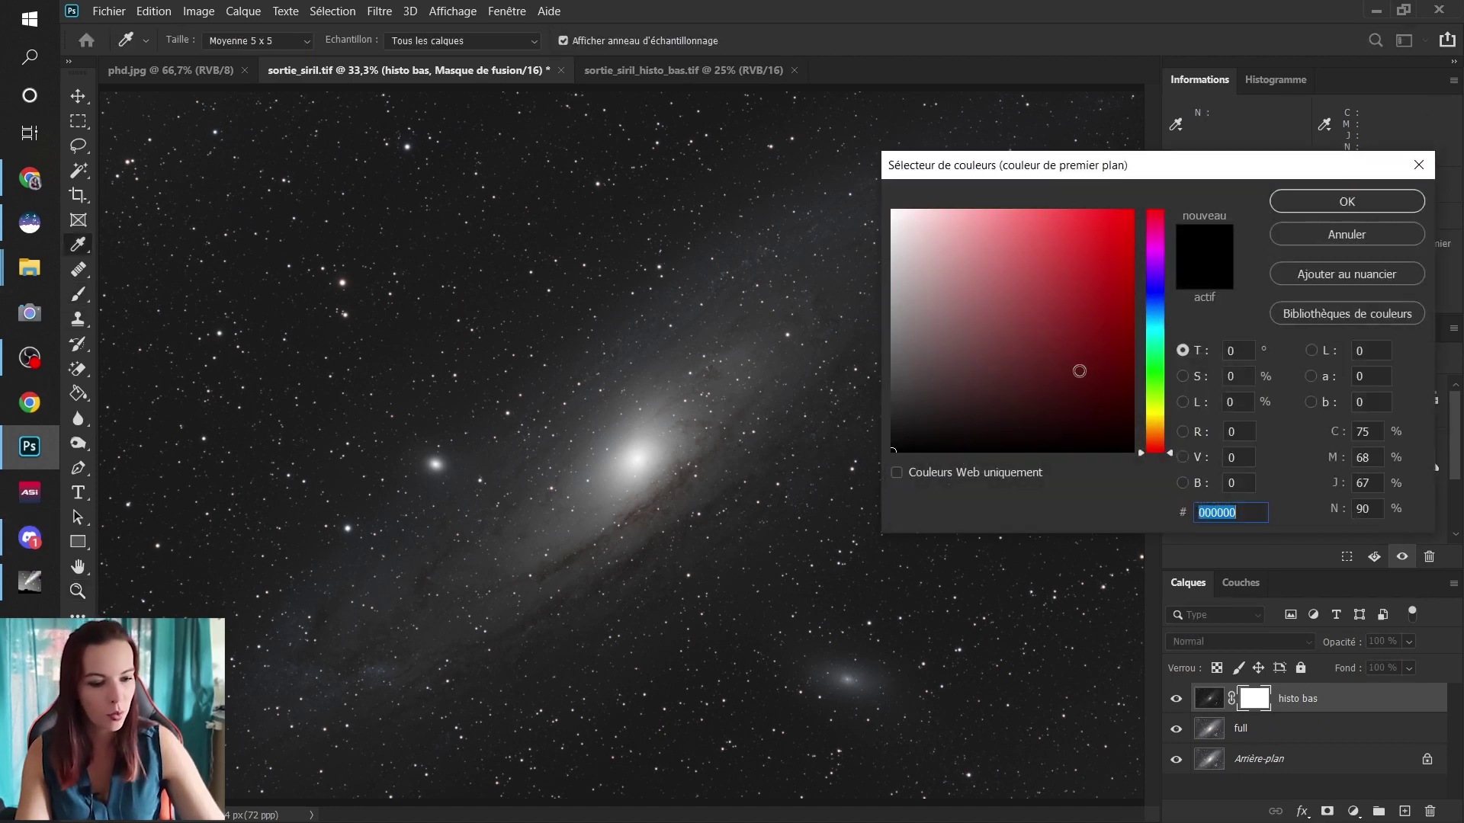
click(1317, 205)
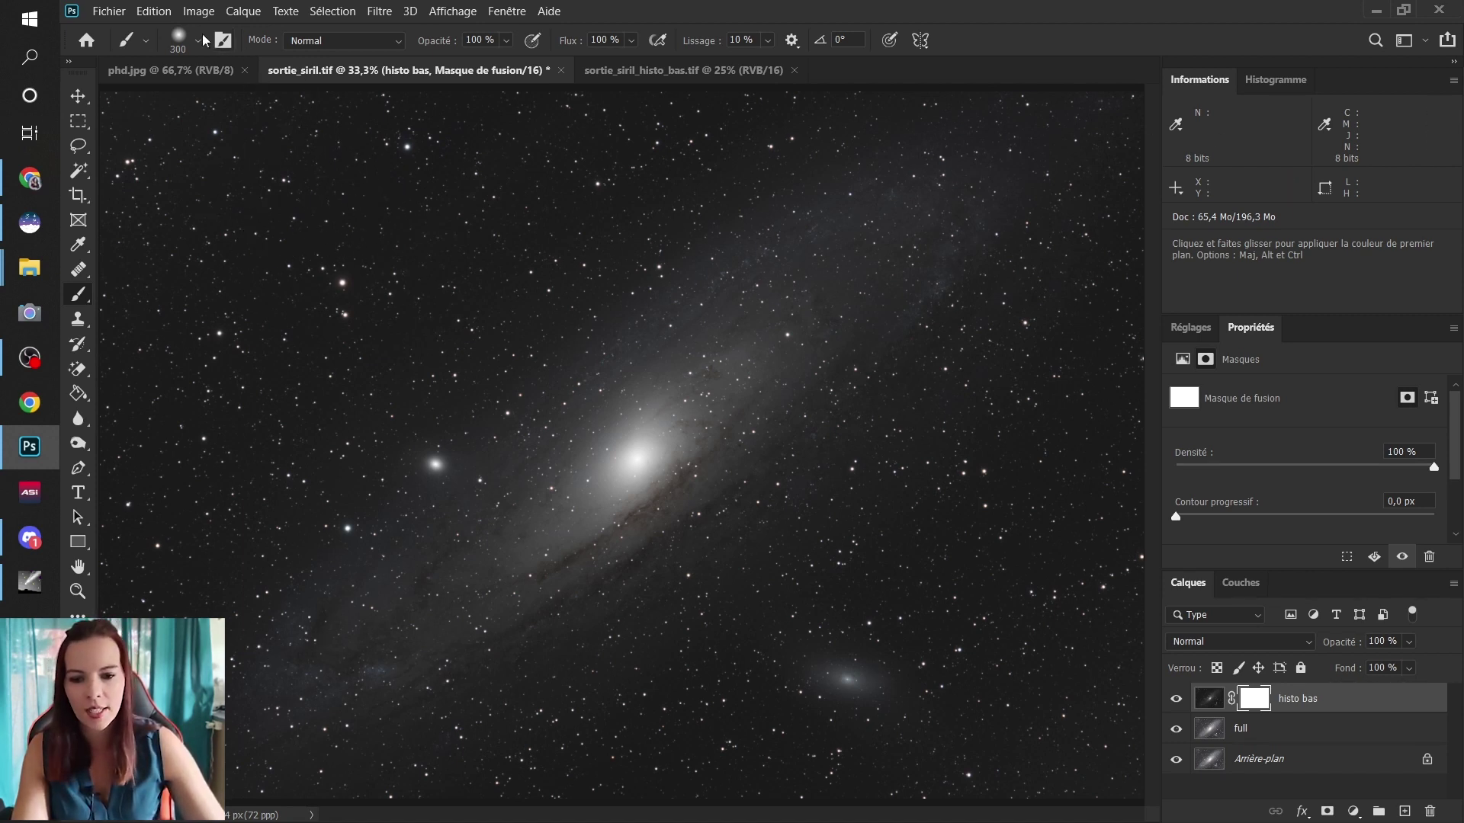
Paint black over the whole galaxy on the "histo bas" mask with a 600 px brush.
click(178, 40)
click(253, 75)
text(600)
key(Return)
mouse_move(690, 360)
mouse_down()
mouse_move(721, 385)
mouse_move(569, 507)
mouse_move(669, 472)
mouse_move(801, 308)
mouse_move(680, 486)
mouse_move(534, 577)
mouse_move(751, 453)
mouse_move(811, 376)
mouse_up()
mouse_move(681, 495)
mouse_down()
mouse_move(614, 543)
mouse_move(690, 543)
mouse_move(914, 312)
mouse_move(991, 197)
mouse_move(831, 412)
mouse_move(1001, 201)
mouse_move(1072, 74)
mouse_move(950, 133)
mouse_move(745, 395)
mouse_move(921, 148)
mouse_move(832, 204)
mouse_move(646, 389)
mouse_move(321, 615)
mouse_move(436, 615)
mouse_move(624, 460)
mouse_move(369, 639)
mouse_move(439, 524)
mouse_move(601, 414)
mouse_move(770, 261)
mouse_move(482, 493)
mouse_move(235, 661)
mouse_move(344, 586)
mouse_move(370, 674)
mouse_move(605, 489)
mouse_up()
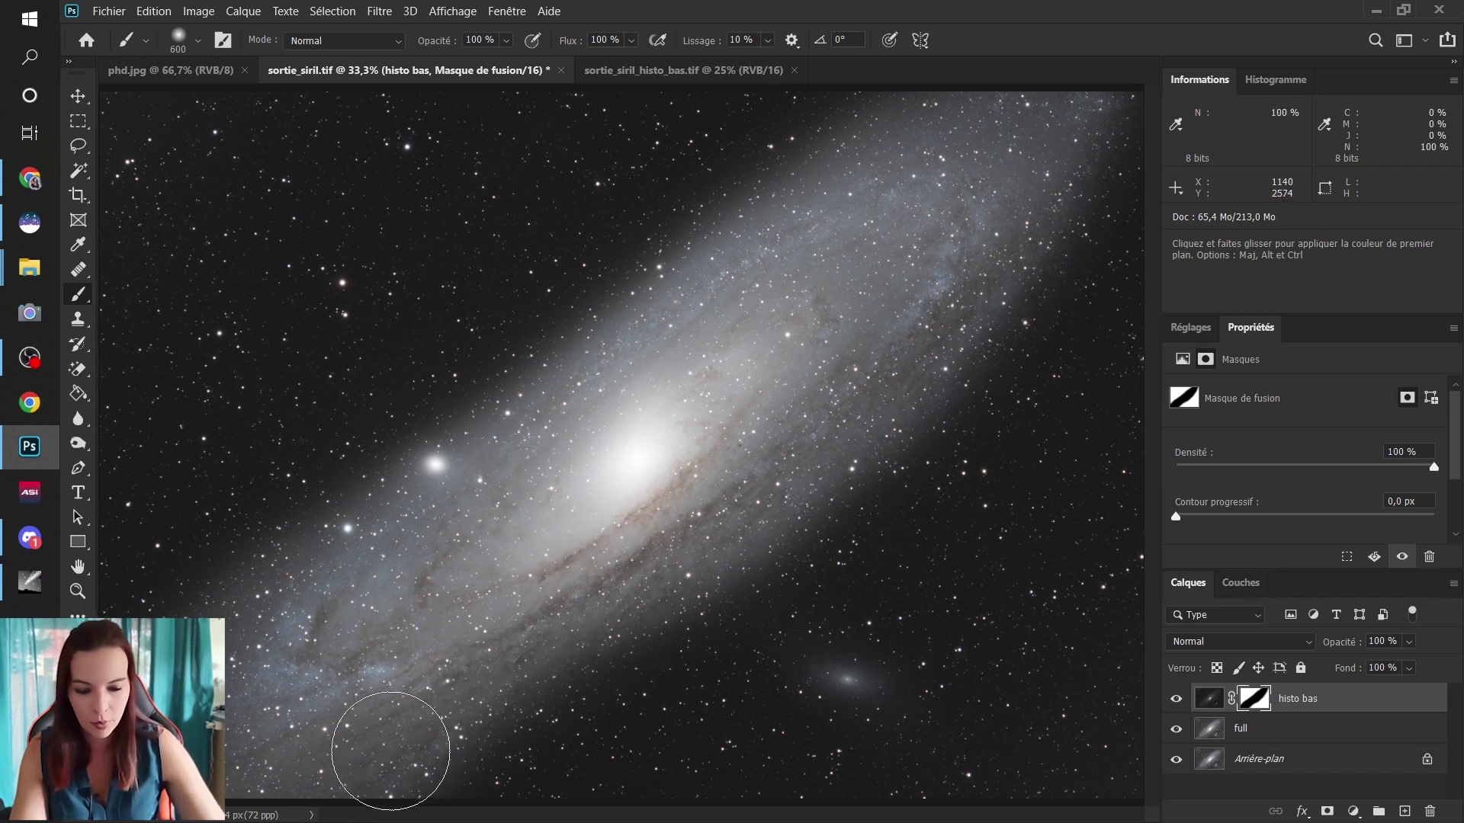
mouse_move(980, 310)
mouse_down()
mouse_move(1110, 192)
mouse_move(1190, 106)
mouse_up()
mouse_move(789, 117)
mouse_down()
mouse_move(506, 343)
mouse_move(261, 581)
mouse_move(244, 503)
mouse_move(616, 283)
mouse_up()
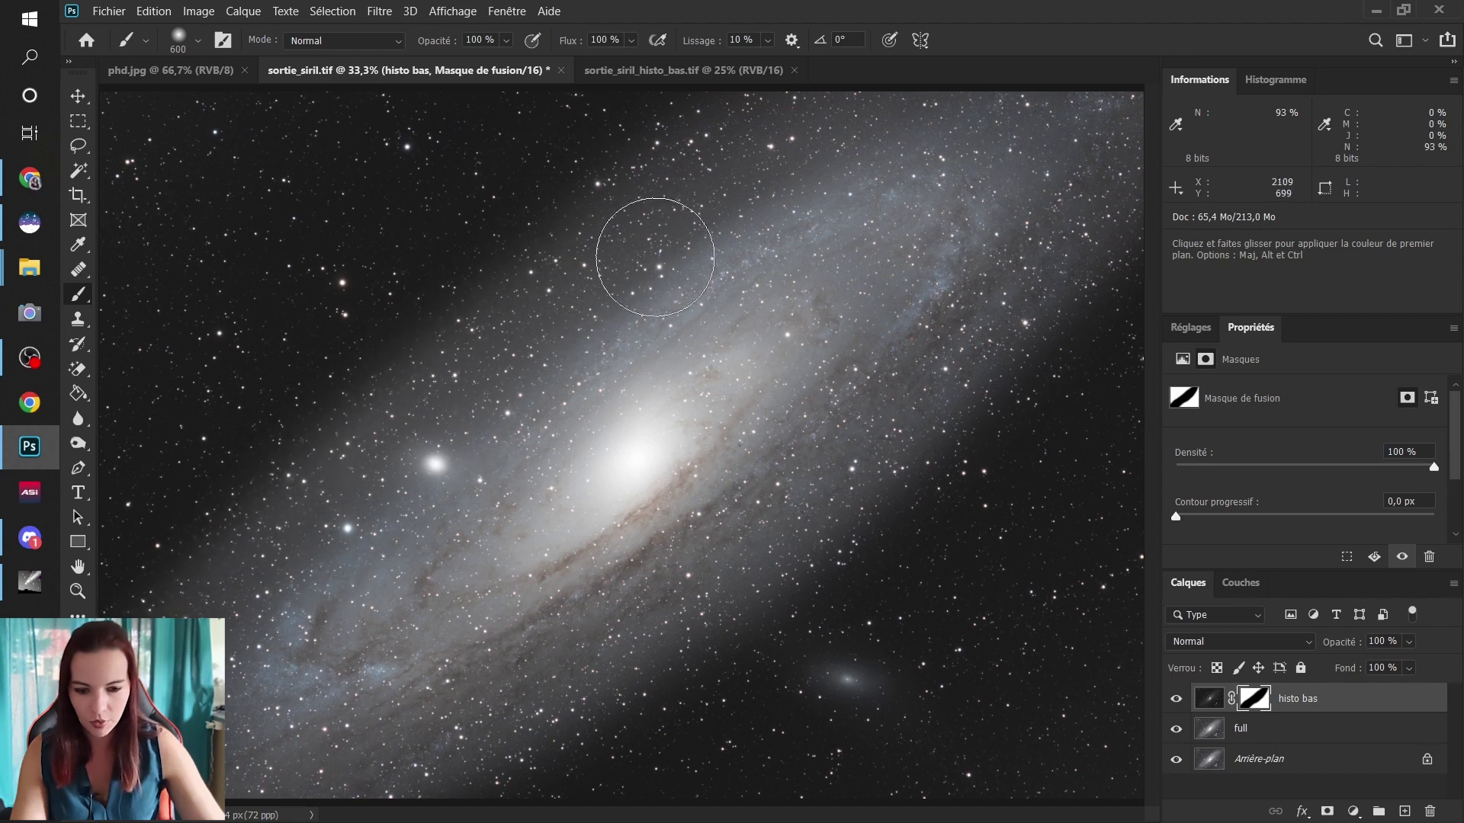
Compare the image with and without "histo bas", and retouch its mask along the galaxy's upper-left edge.
click(1176, 699)
click(1175, 699)
click(1175, 699)
click(1175, 699)
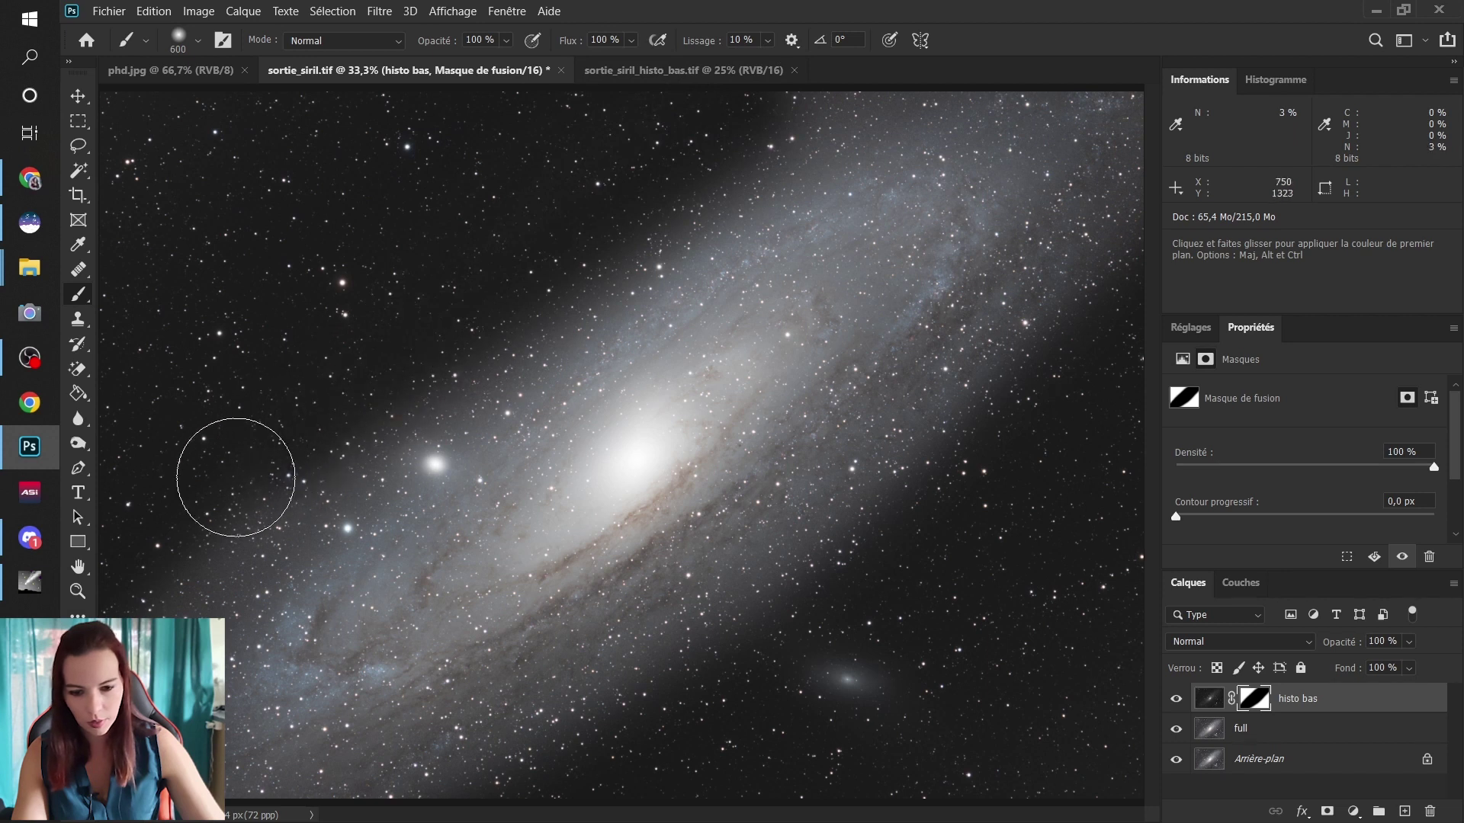
drag(383, 378, 461, 446)
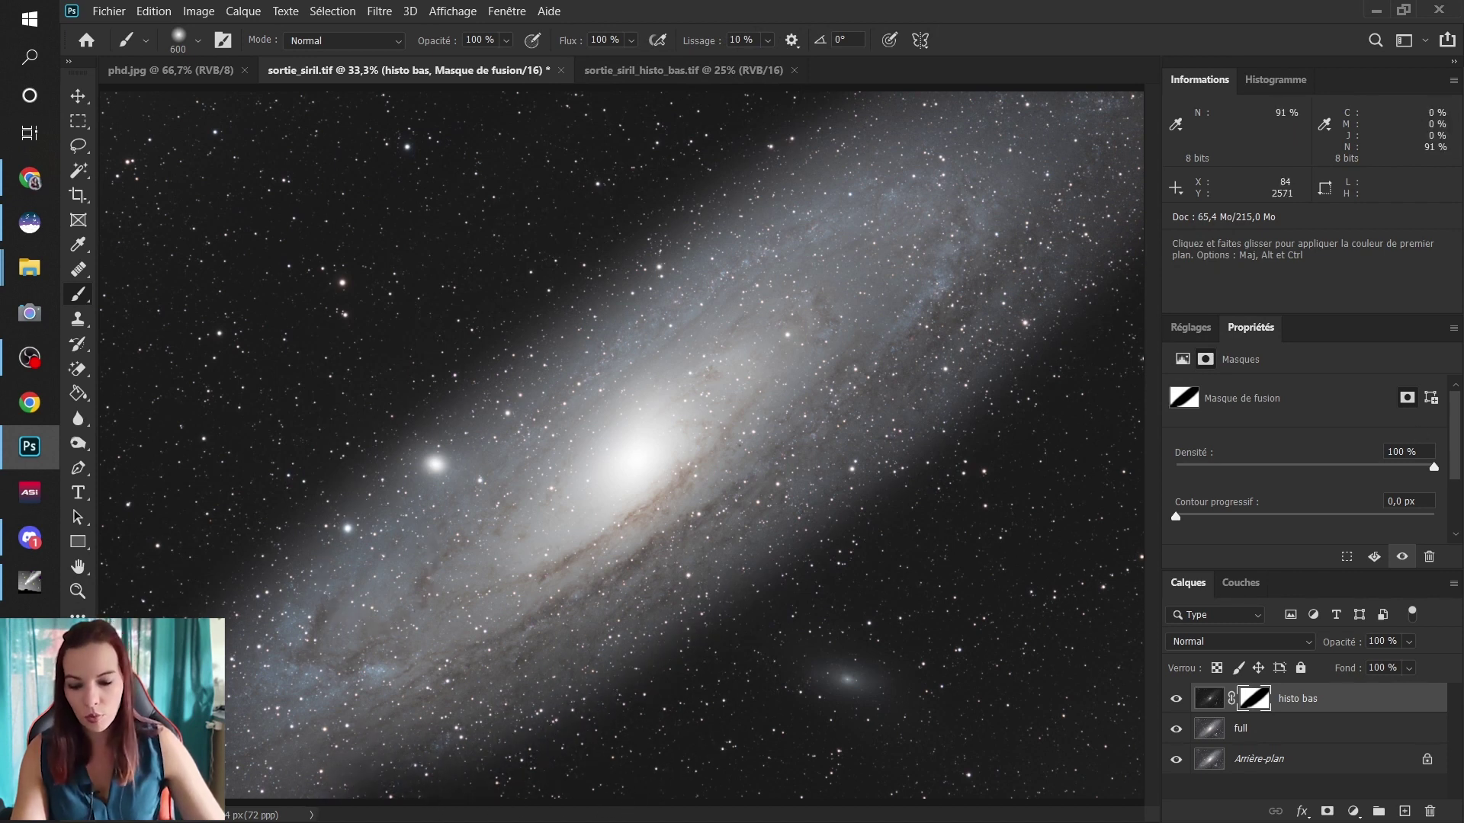
Retouch the mask along the galaxy's edges with a 300 px brush, comparing with the "histo bas" layer hidden.
click(197, 38)
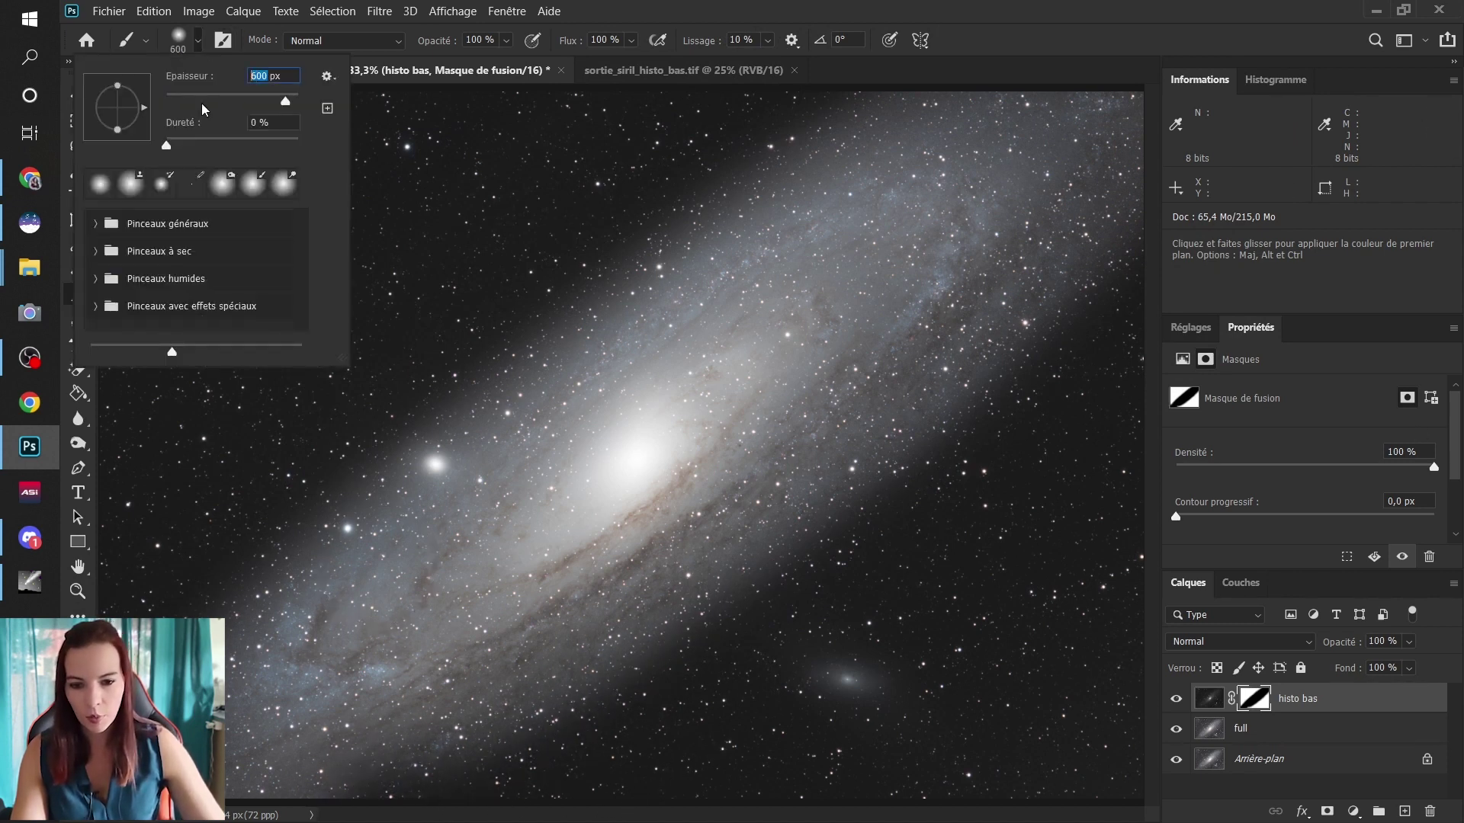
text(300)
key(Return)
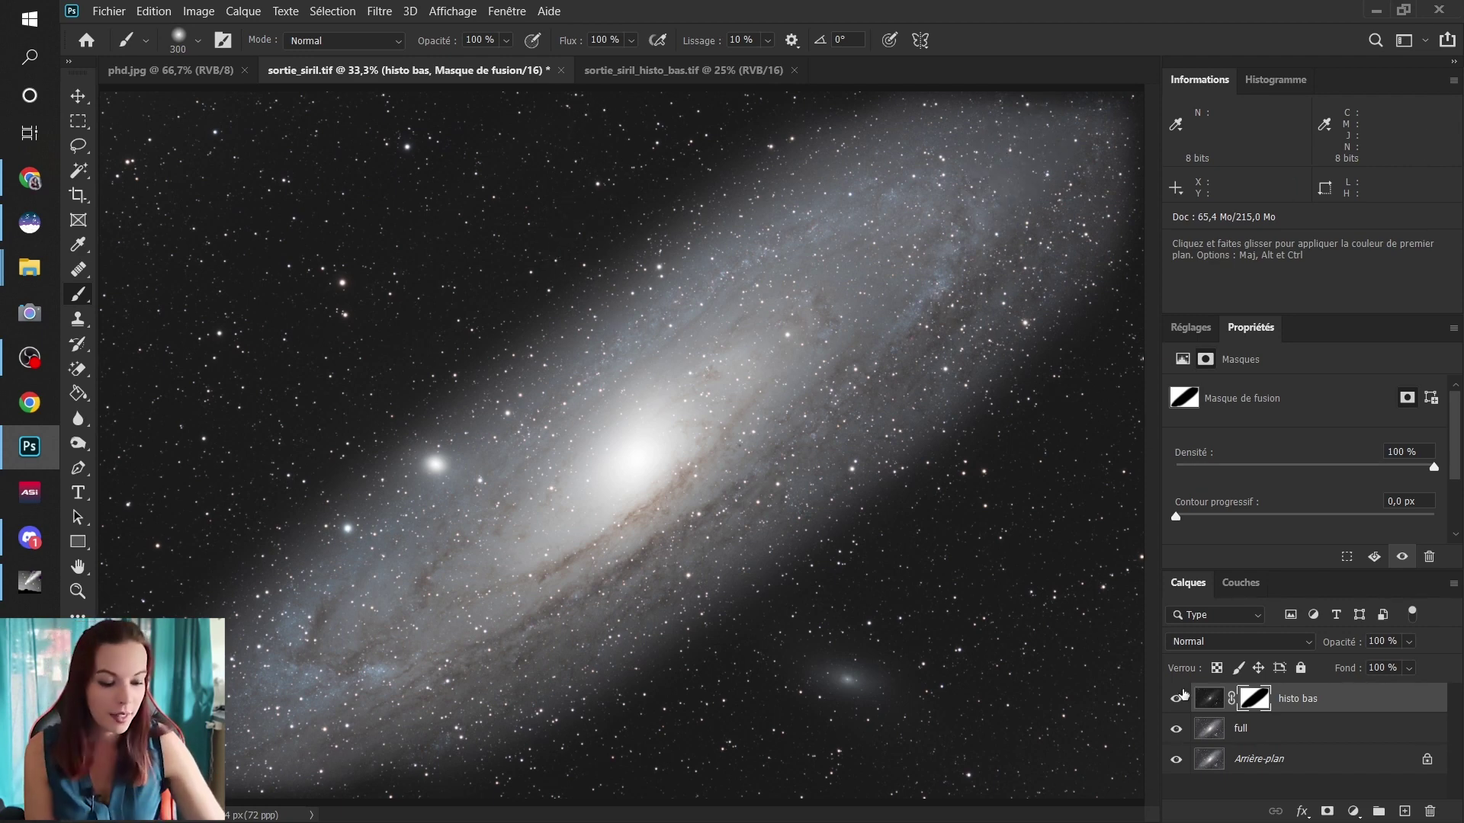
click(1176, 700)
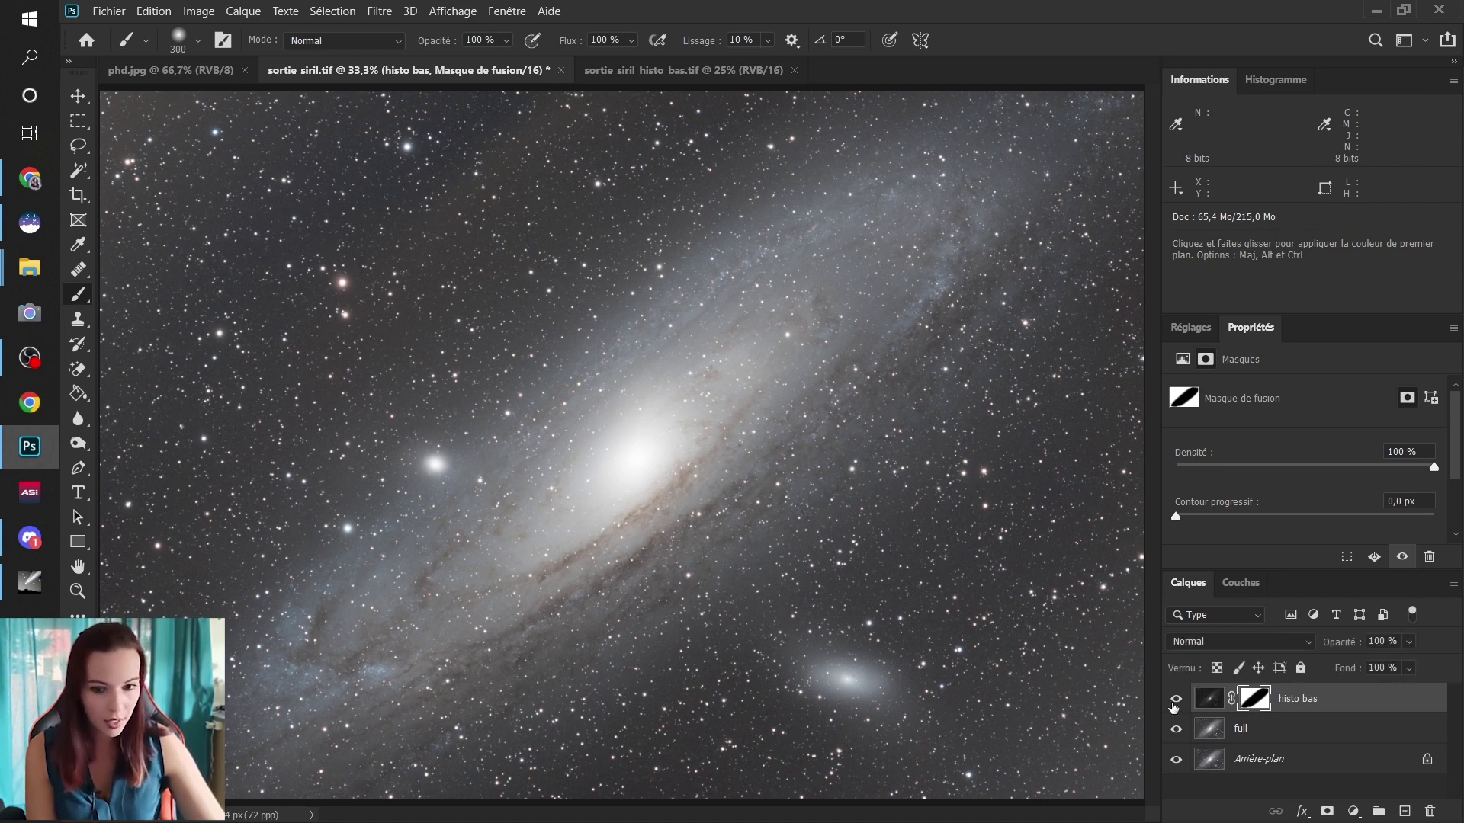
click(1176, 704)
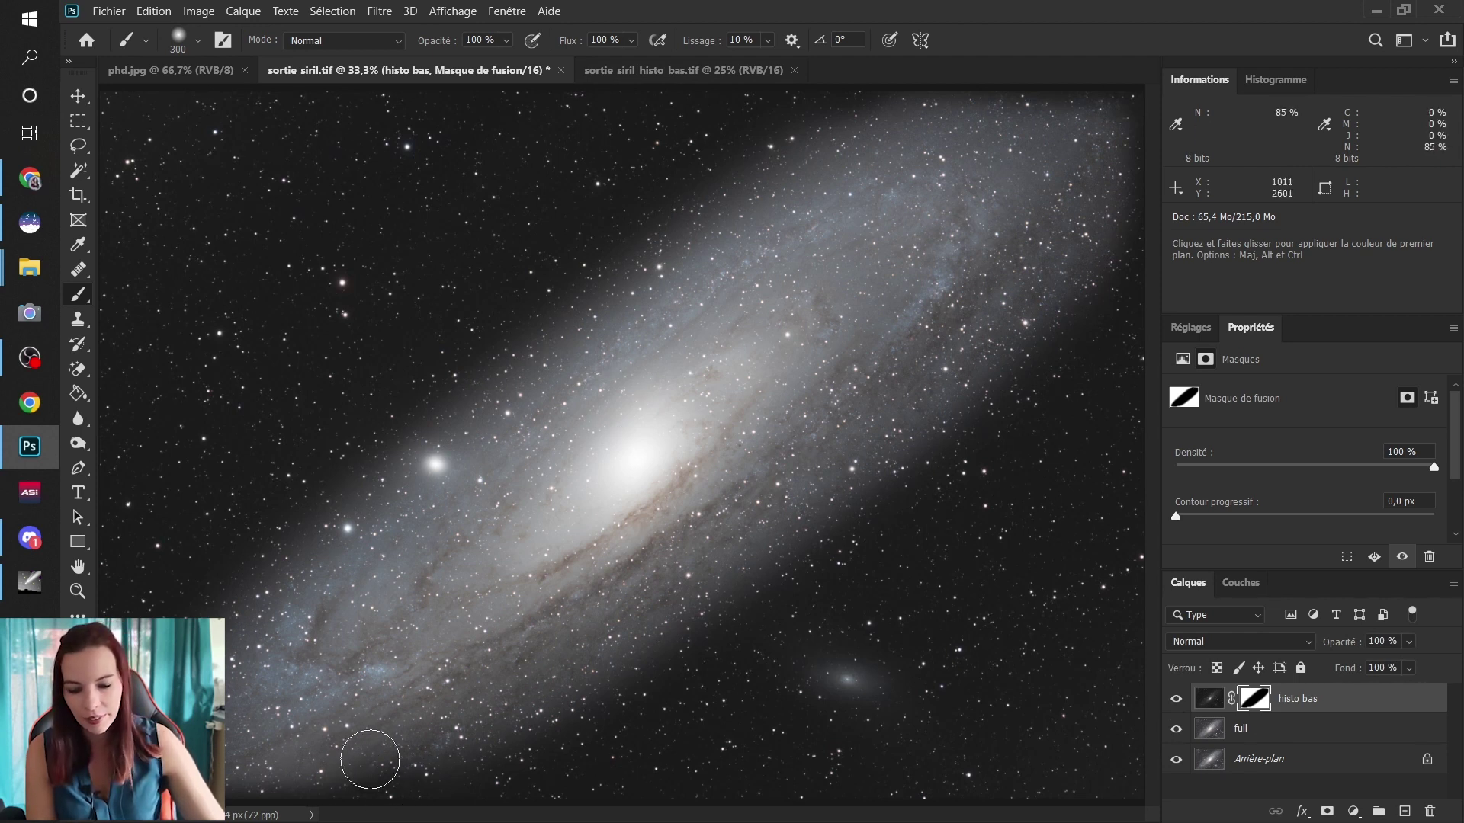
drag(353, 751, 336, 788)
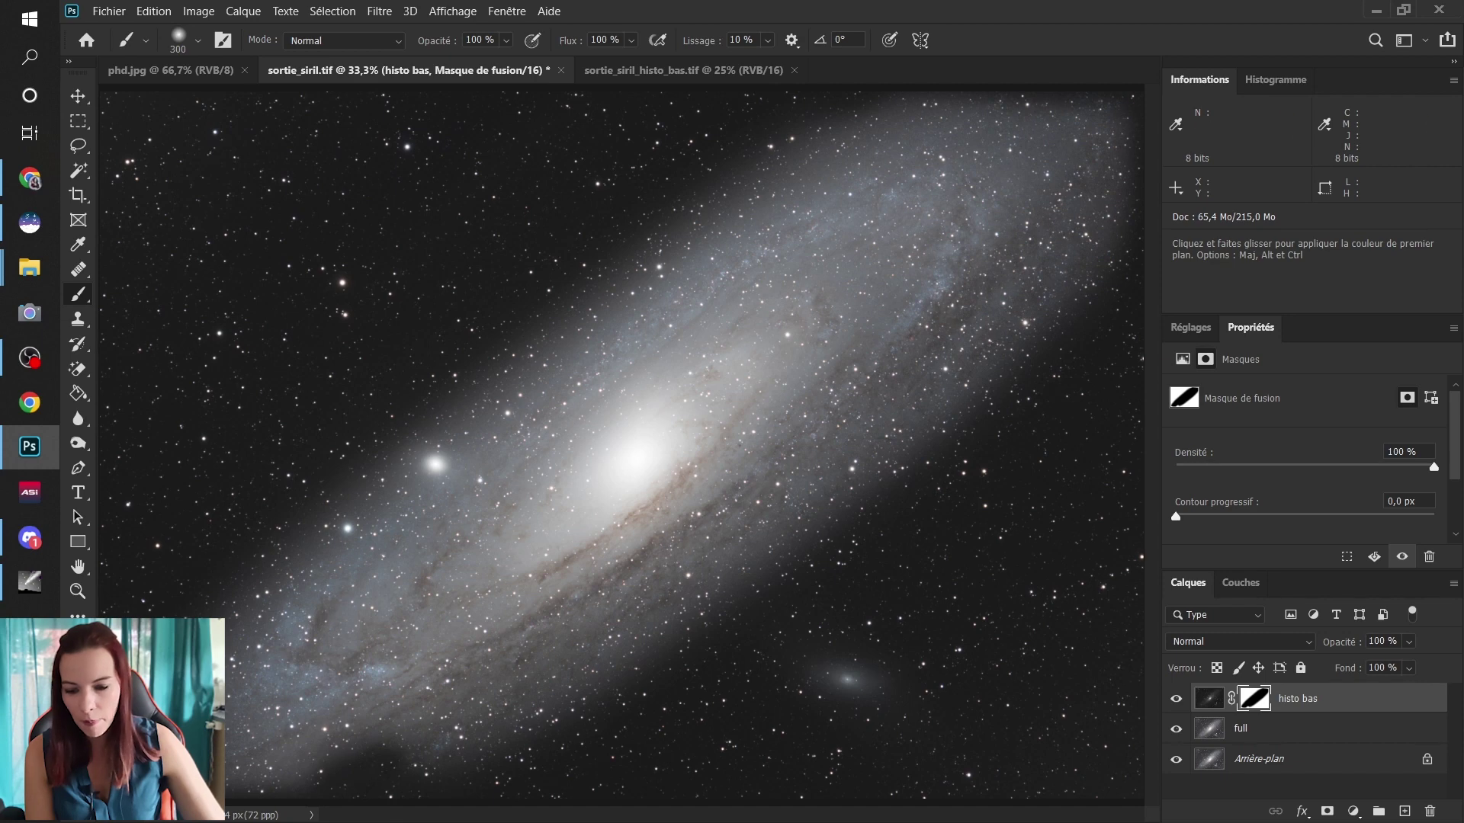
Set the brush size to 500 px and even out the mask around the galaxy's lower-left end.
click(186, 43)
text(500)
key(Return)
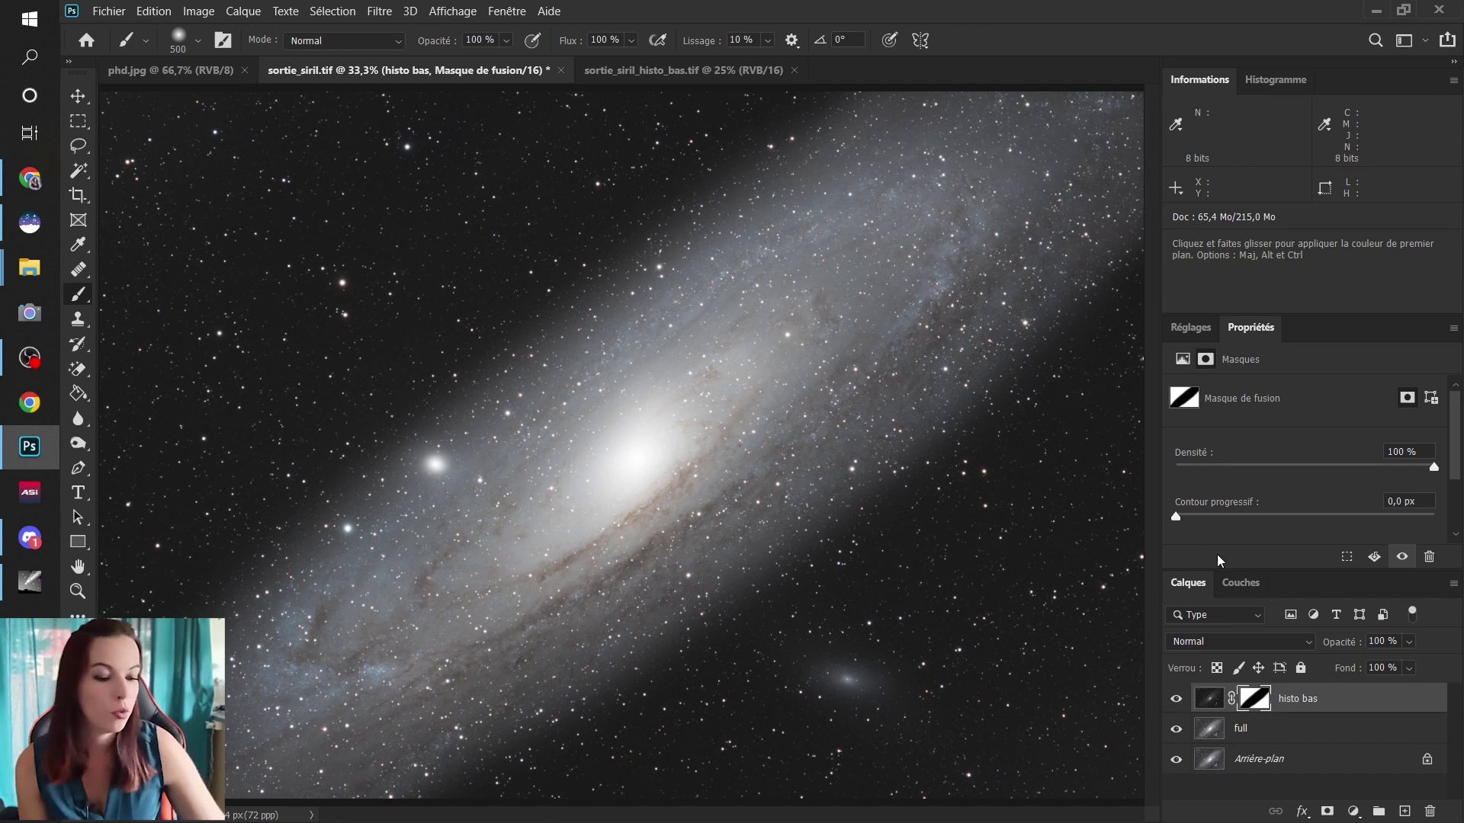
Try feathering the "histo bas" mask by about 393 px, and reset the feather to 0 px.
drag(1175, 516, 1398, 516)
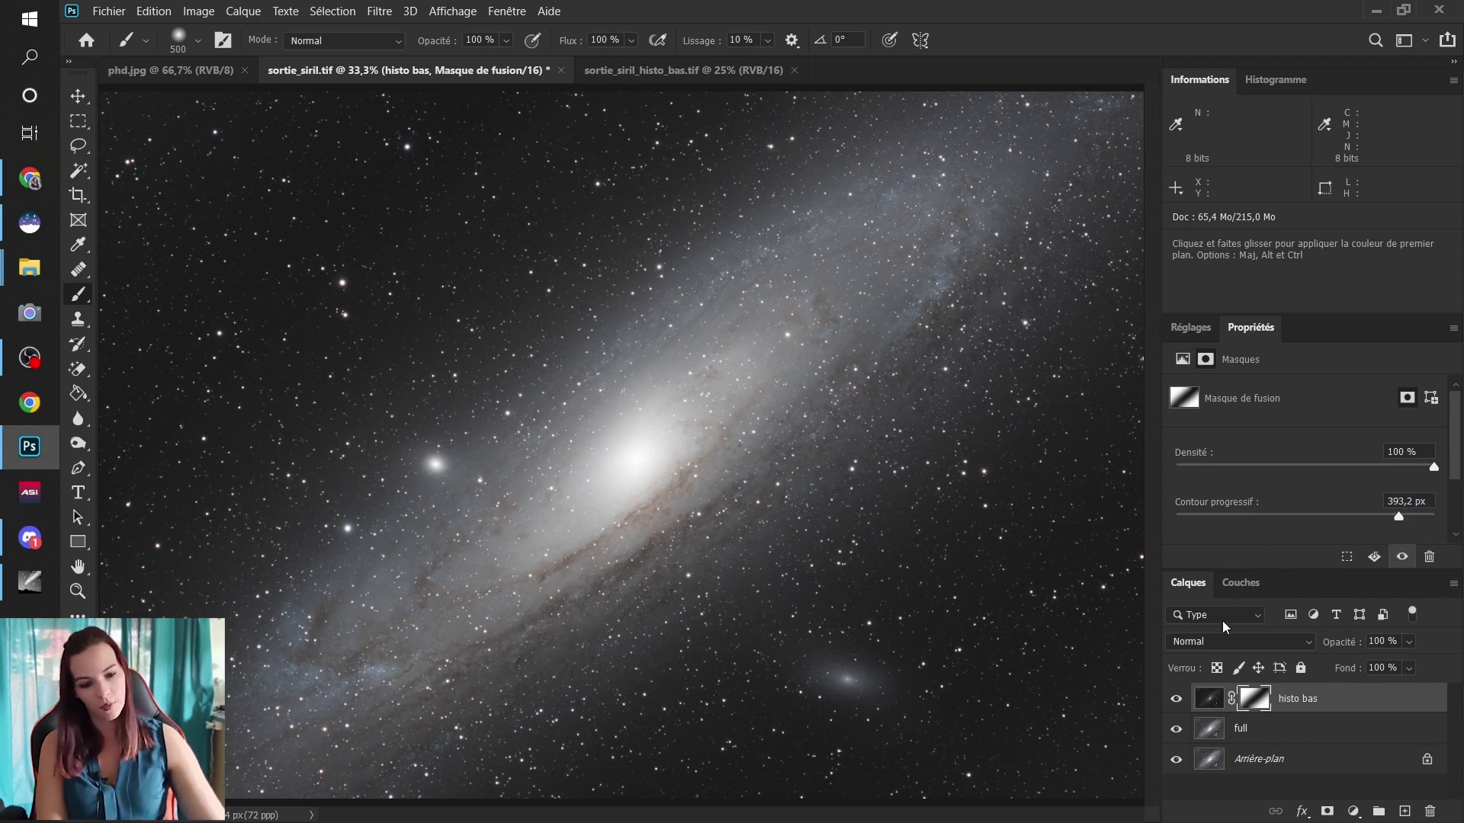
double_click(1411, 502)
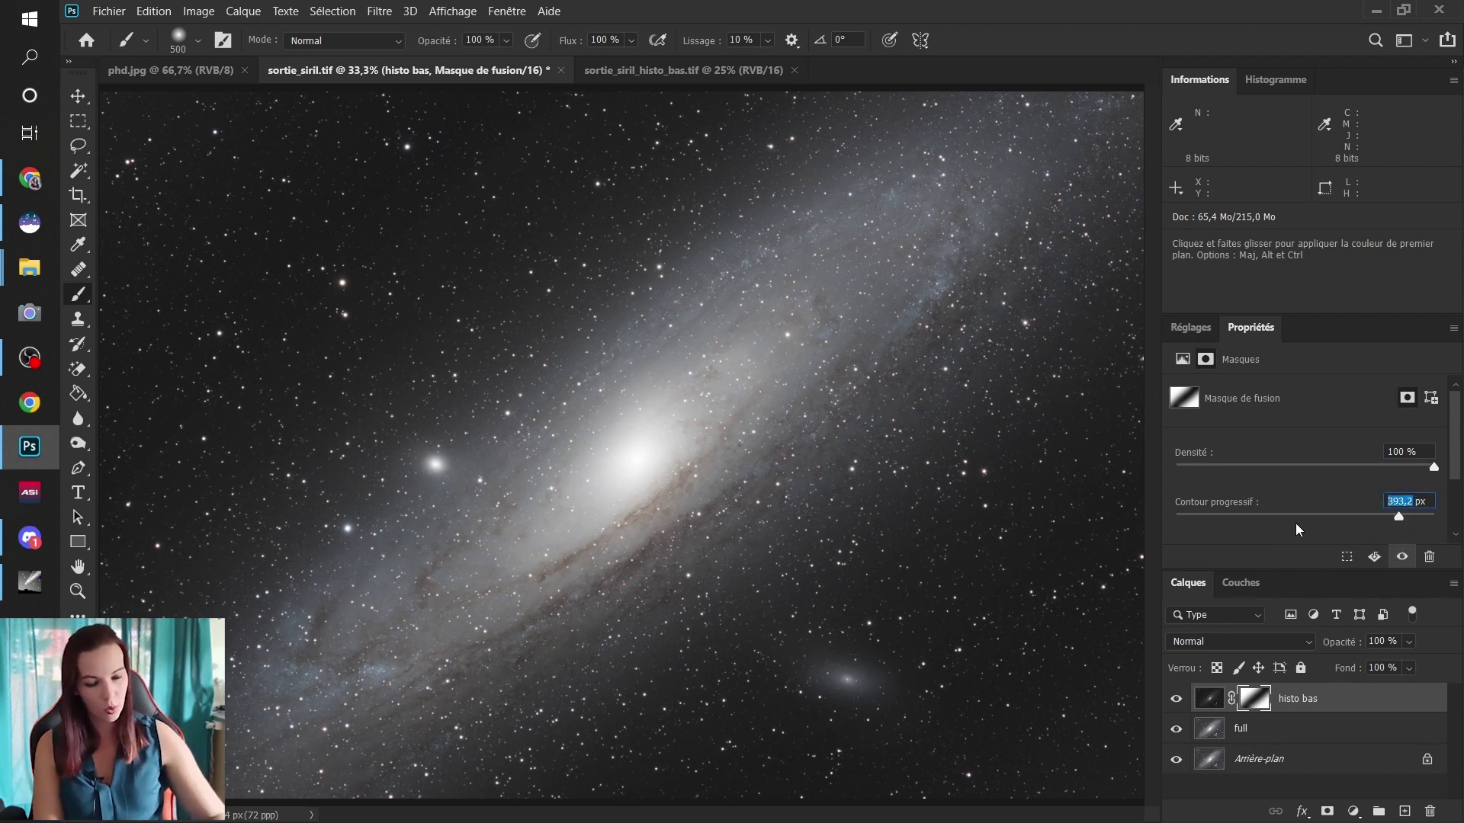
text(0)
key(Return)
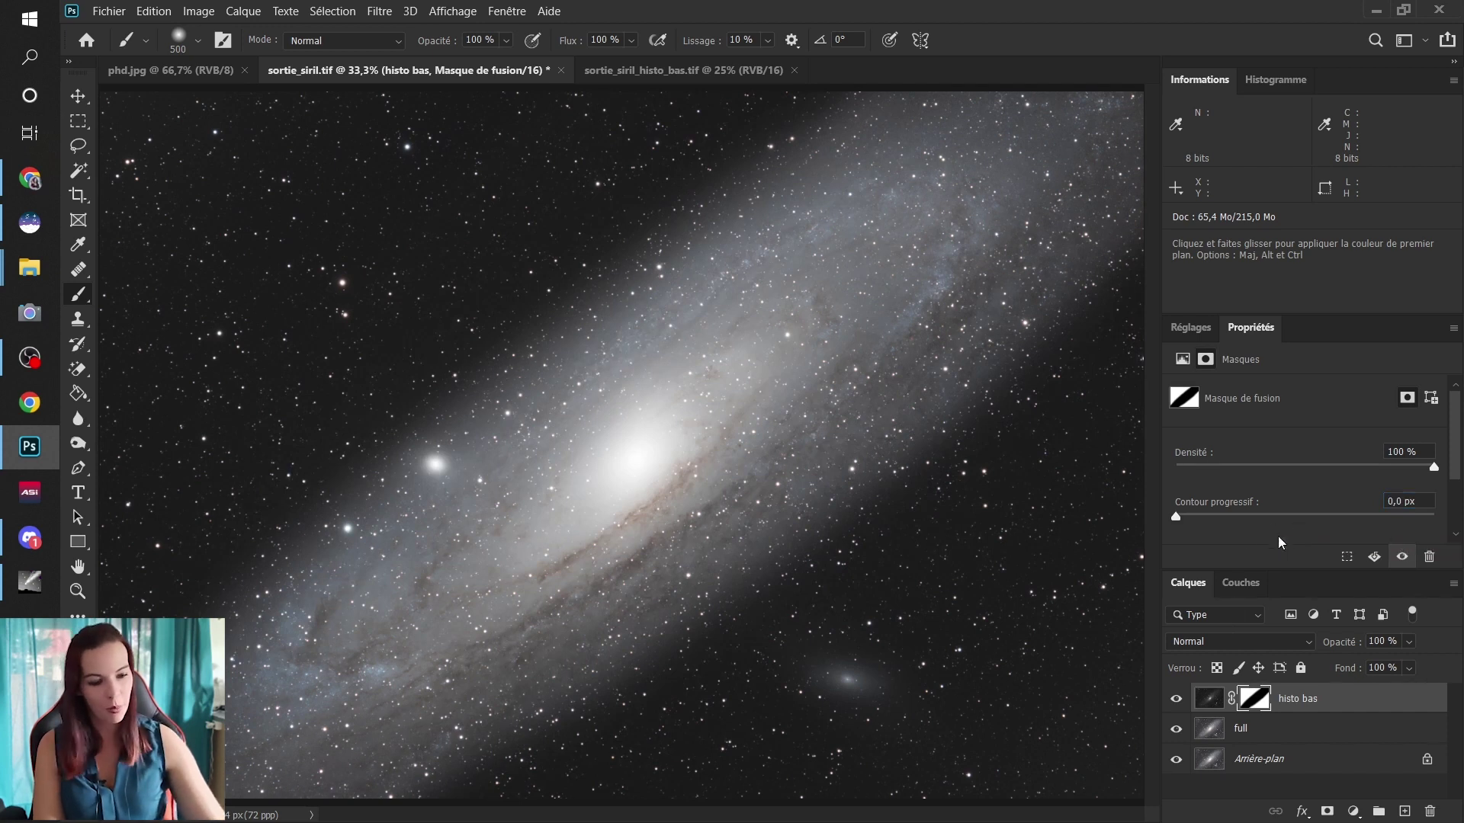
Feather the "histo bas" mask by about 262 px to soften the transition around the galaxy.
drag(1175, 516, 1382, 519)
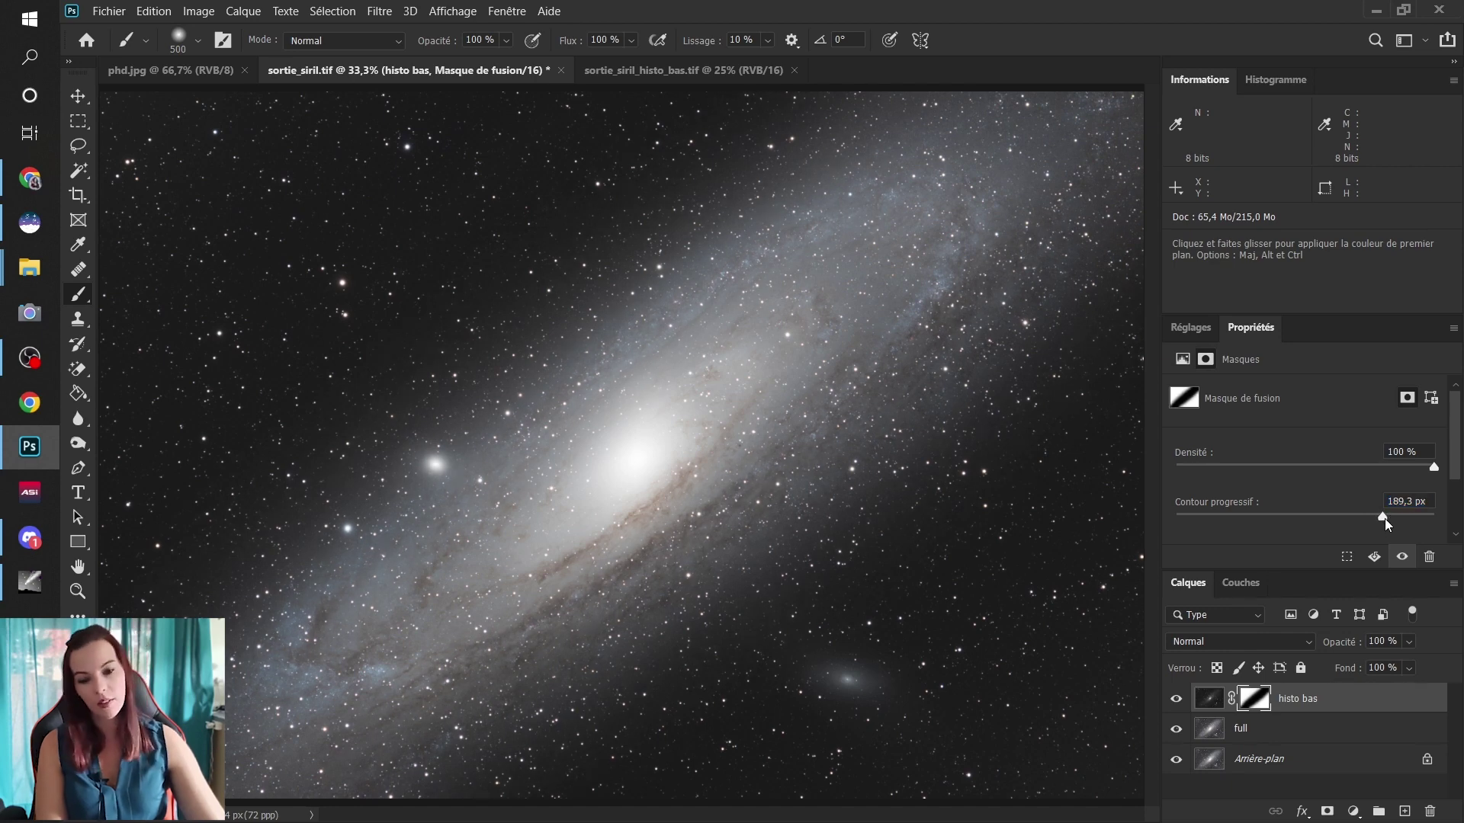
drag(1388, 520, 1392, 521)
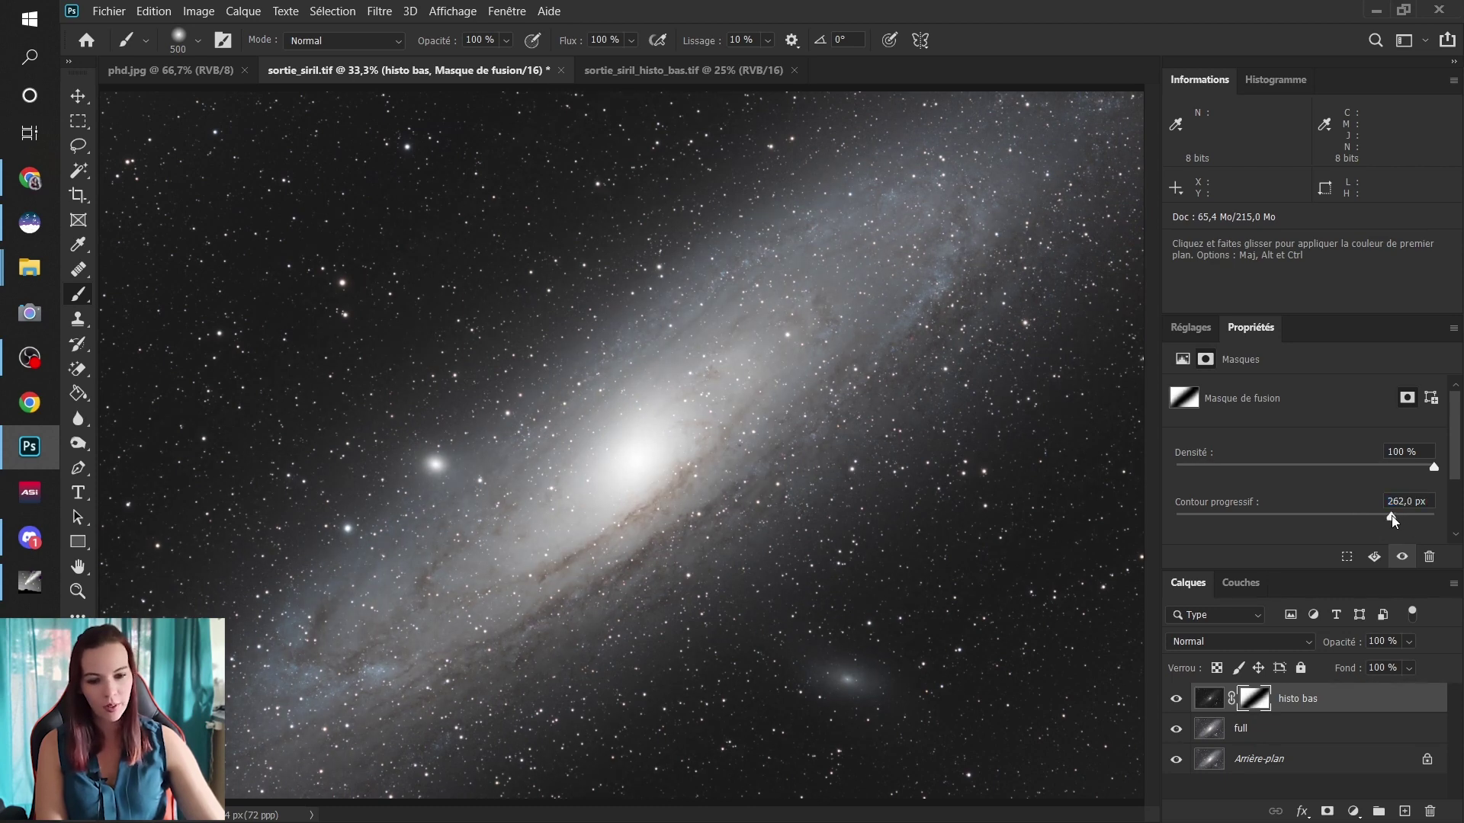
click(1392, 521)
click(1393, 521)
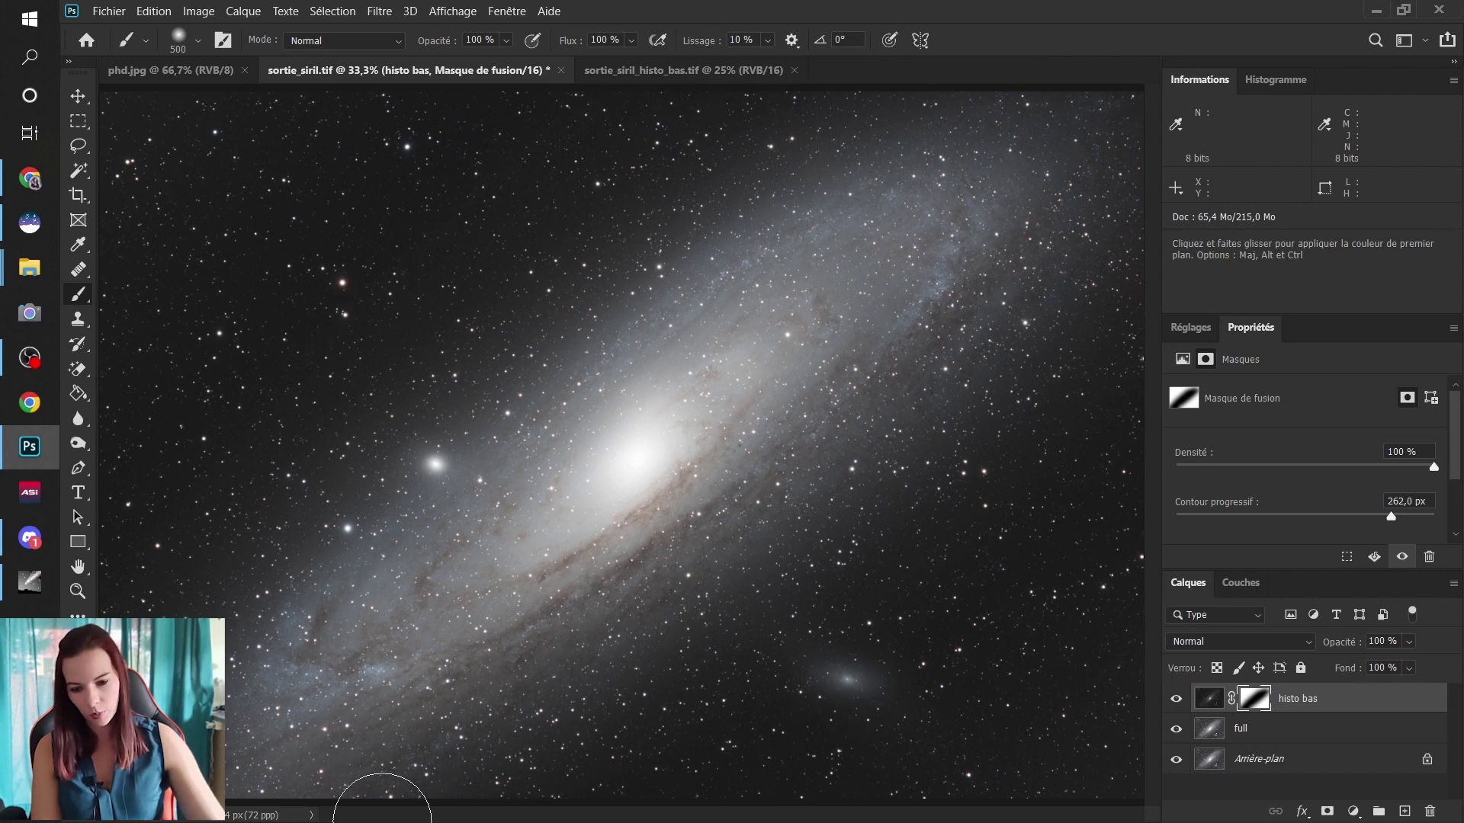
Set the brush size to 300 px and compare the image with the masked "histo bas" layer hidden and shown.
click(197, 41)
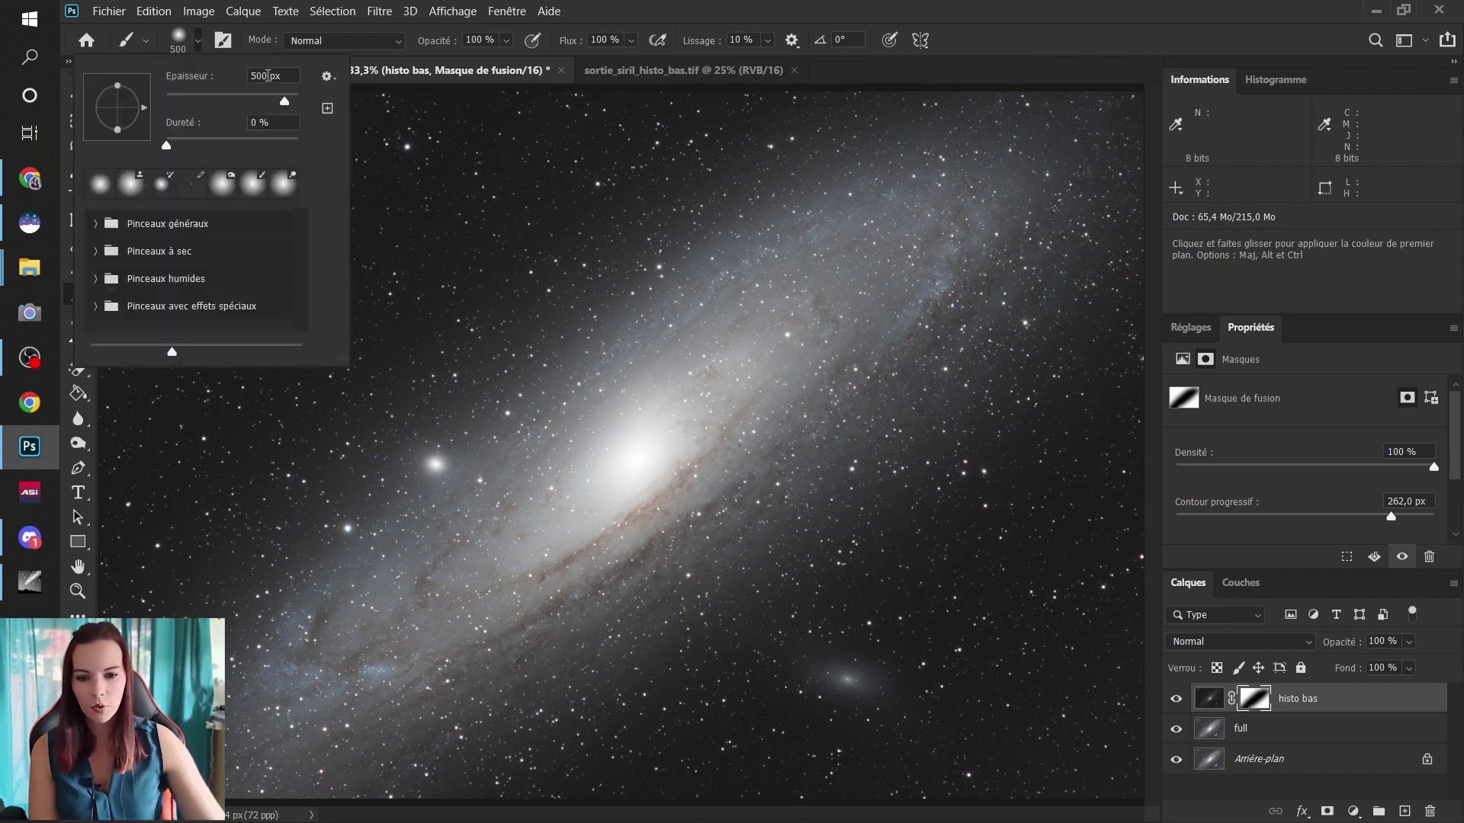
text(300)
key(Return)
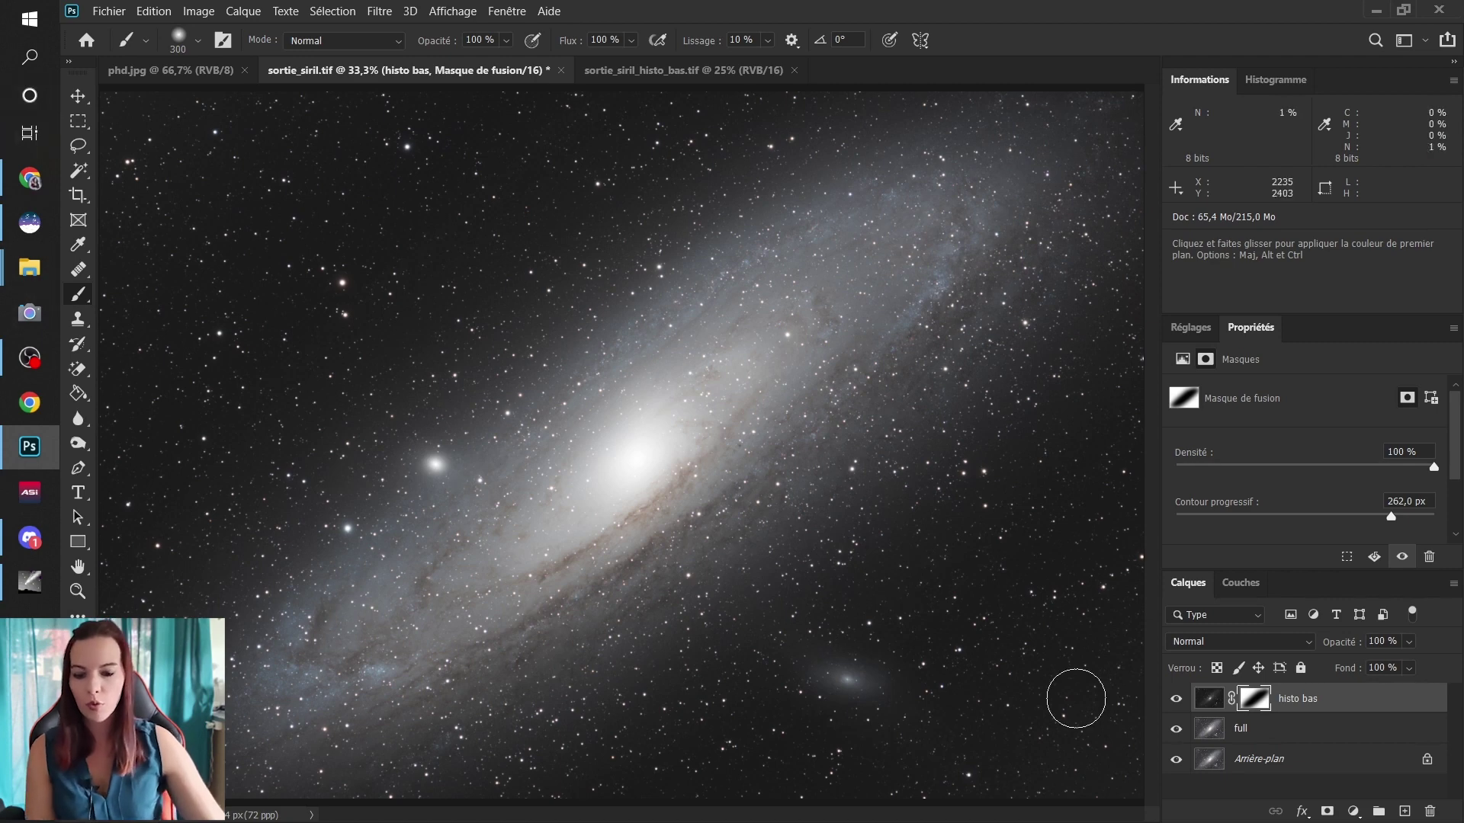
click(1177, 699)
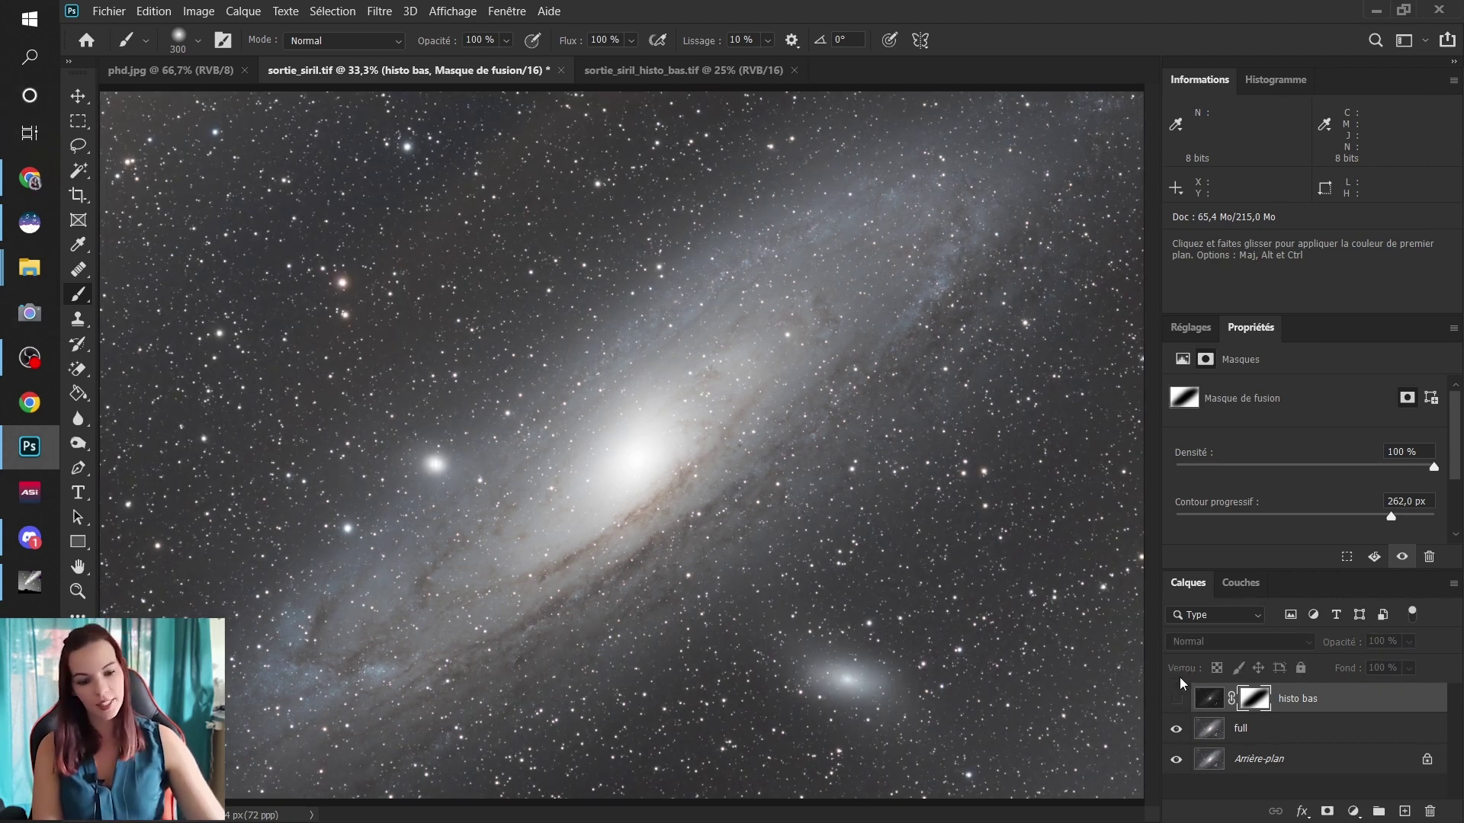
click(1178, 700)
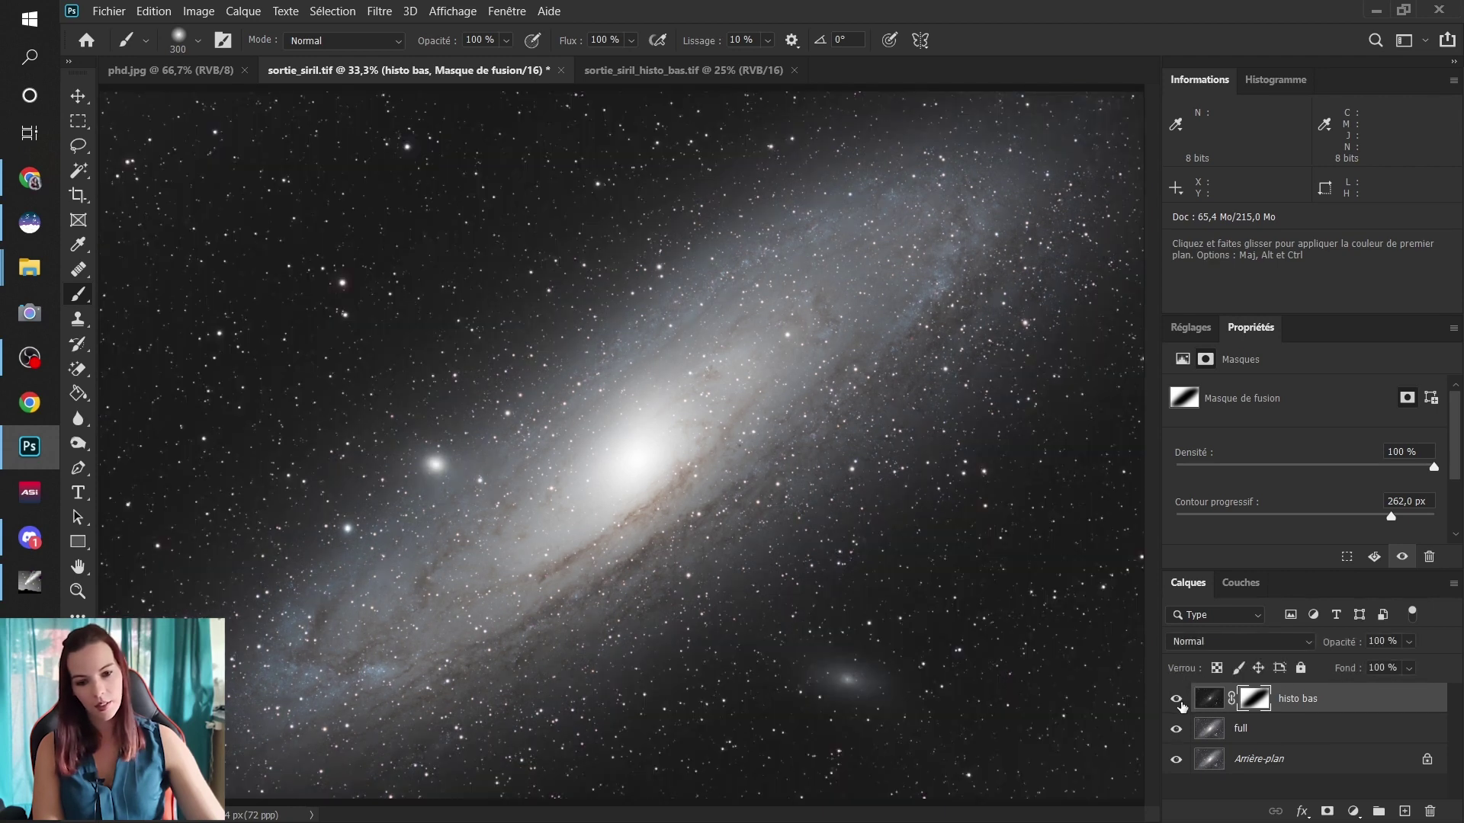
Compare the galaxy image with the masked "histo bas" layer hidden and shown, checking both its image and its mask.
click(1176, 700)
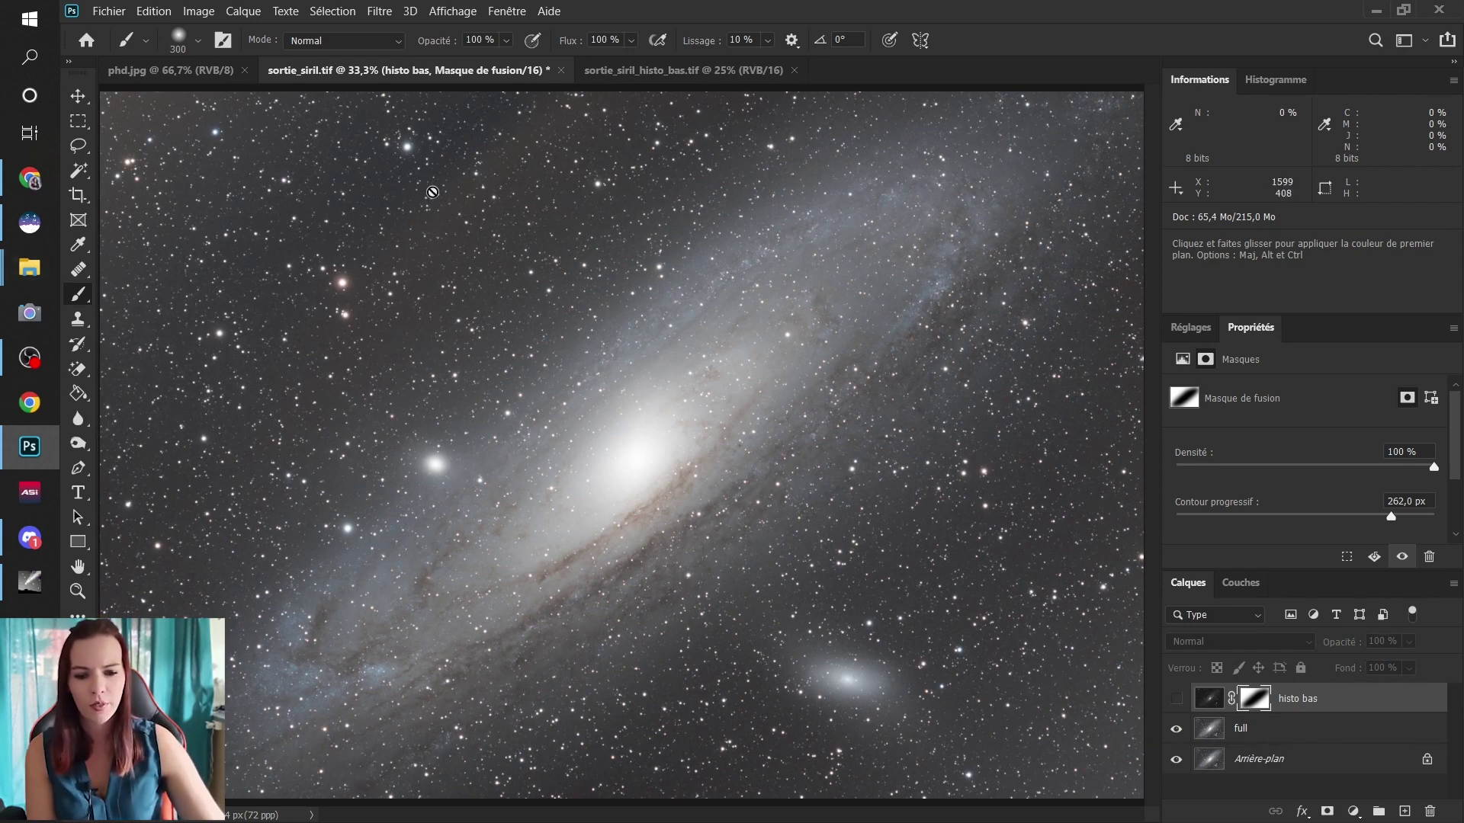
click(1175, 699)
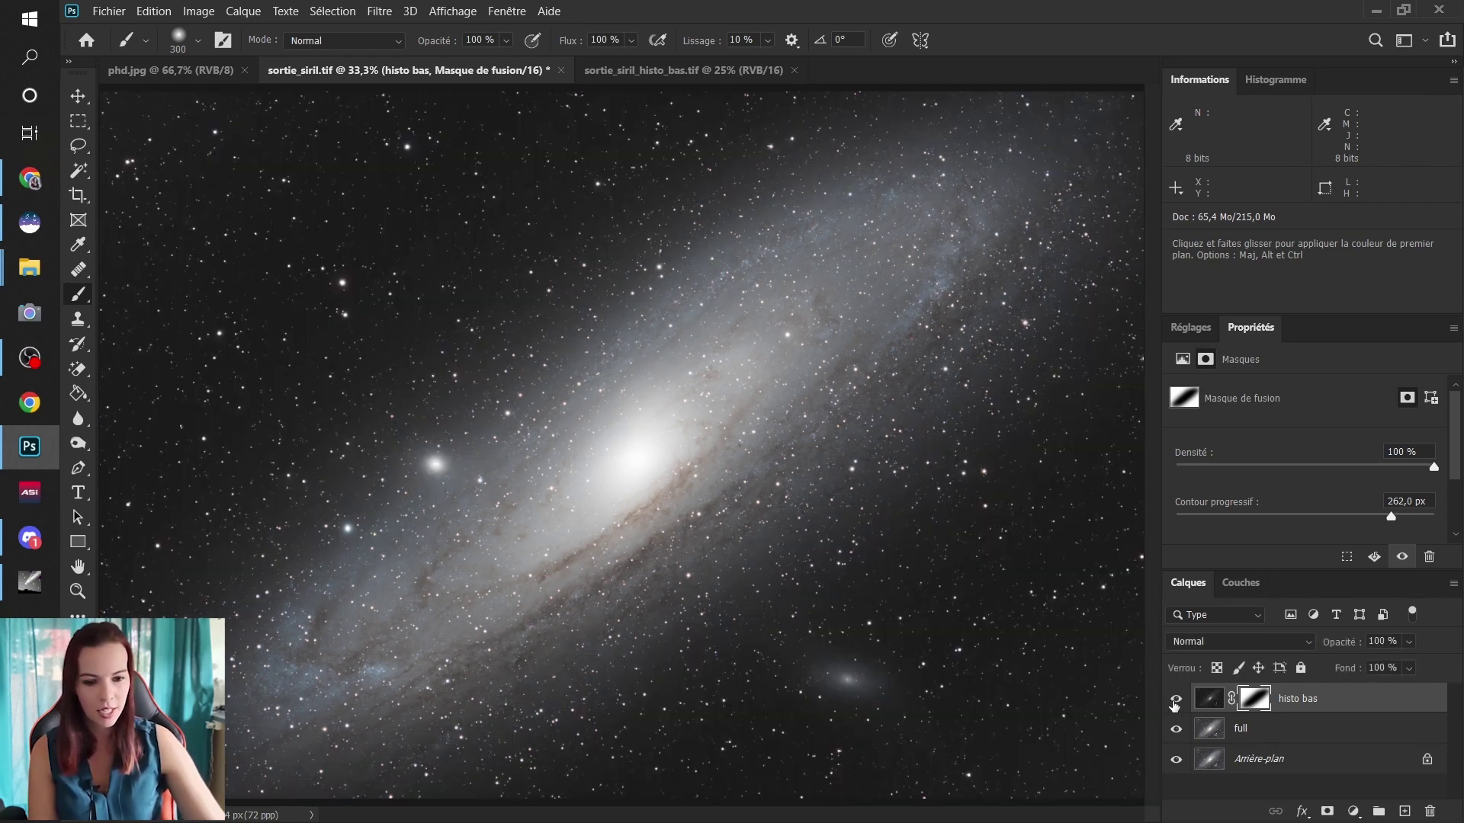
click(1174, 700)
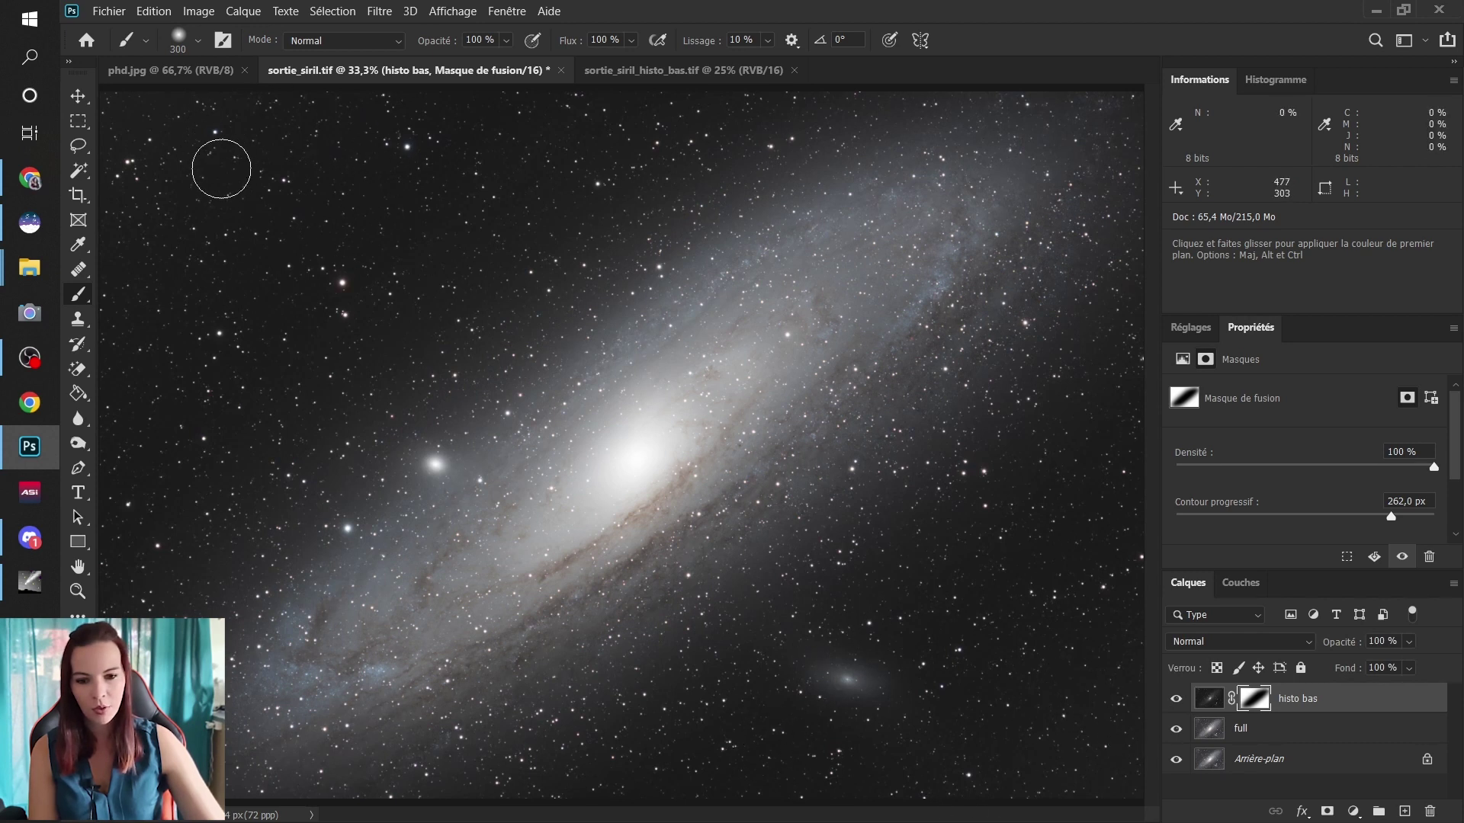
click(1209, 698)
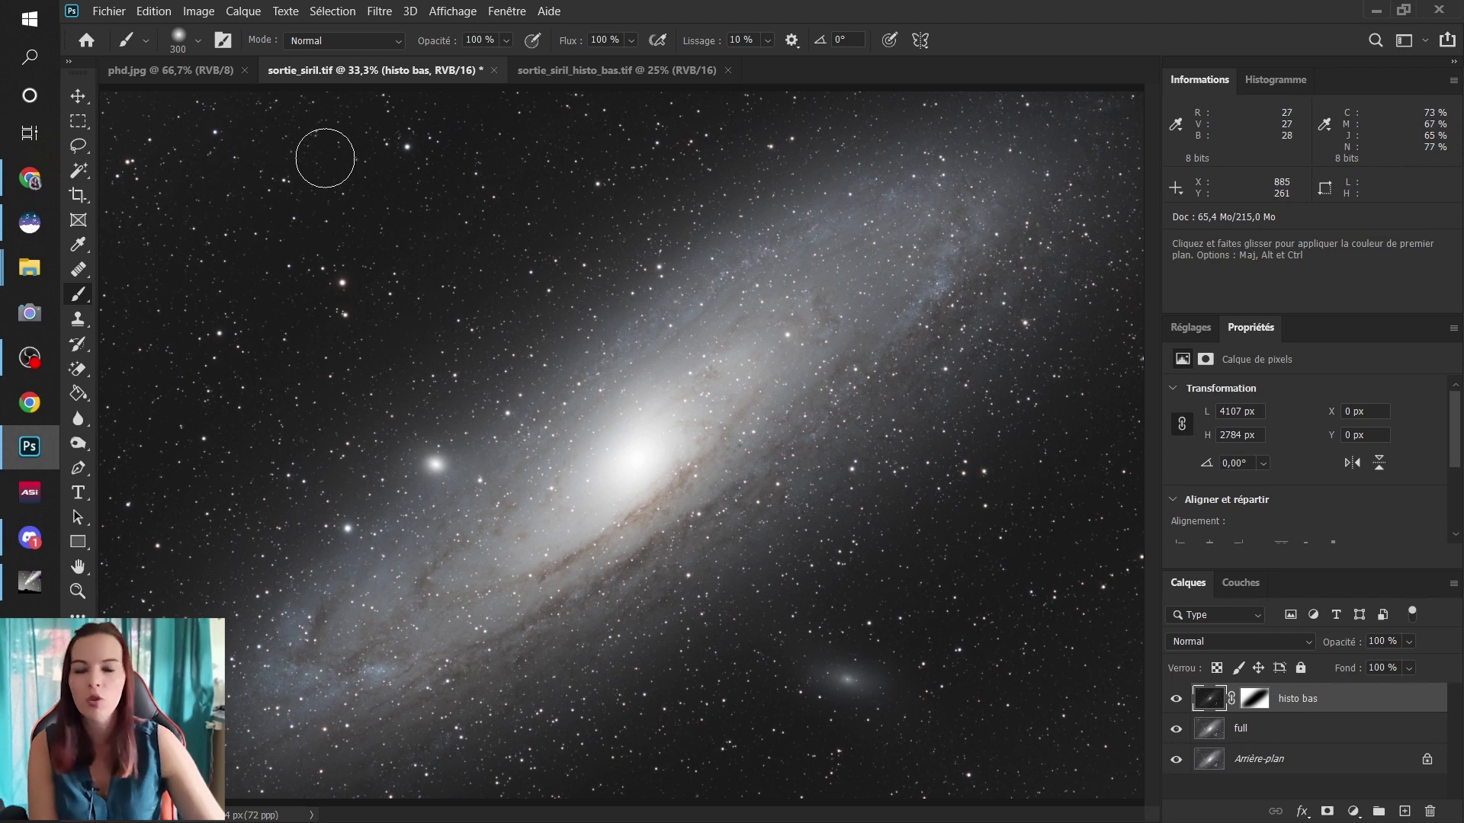
click(1177, 700)
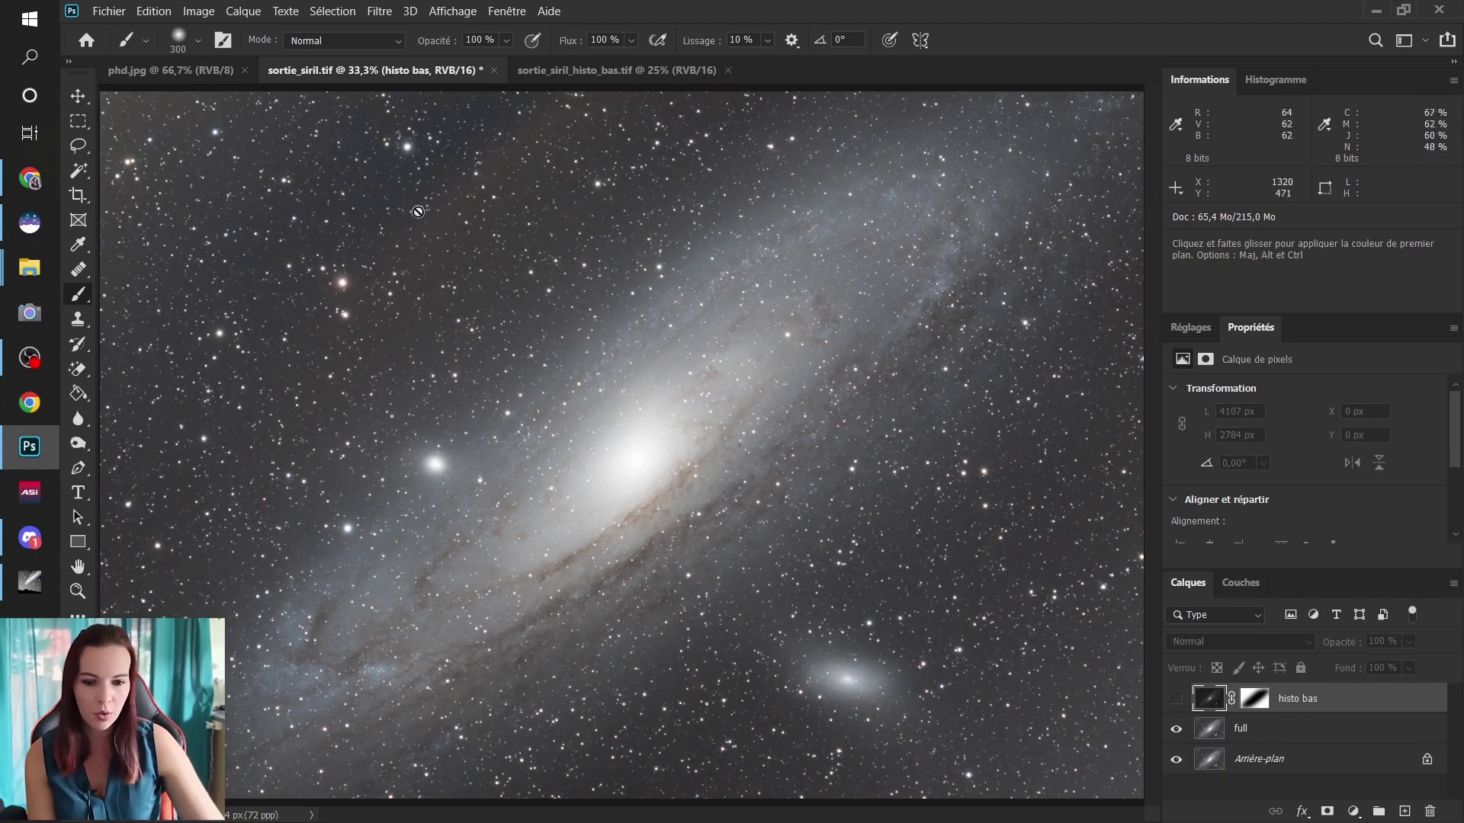
click(1176, 698)
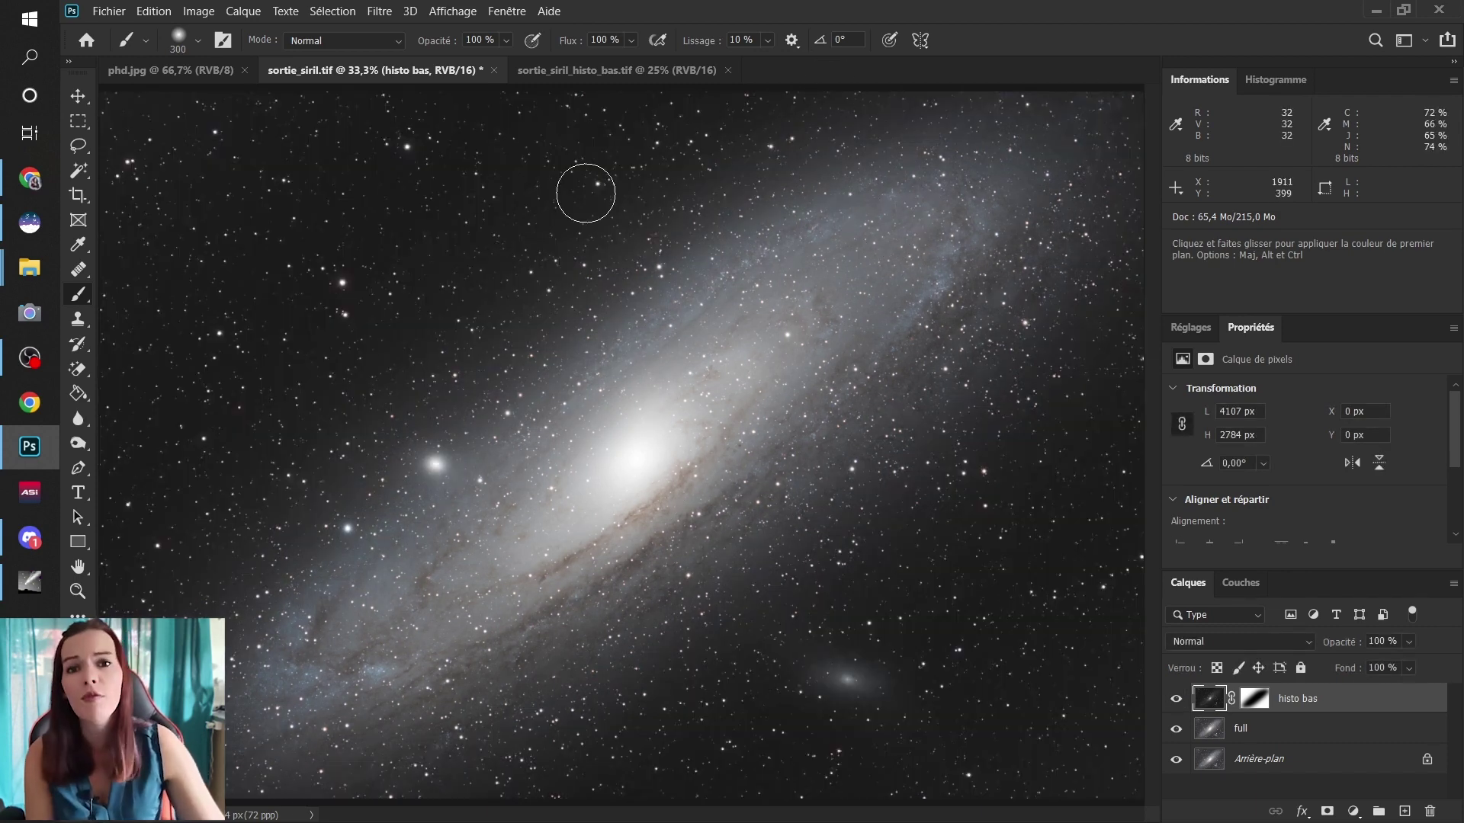
scroll(1344, 502, down, 2)
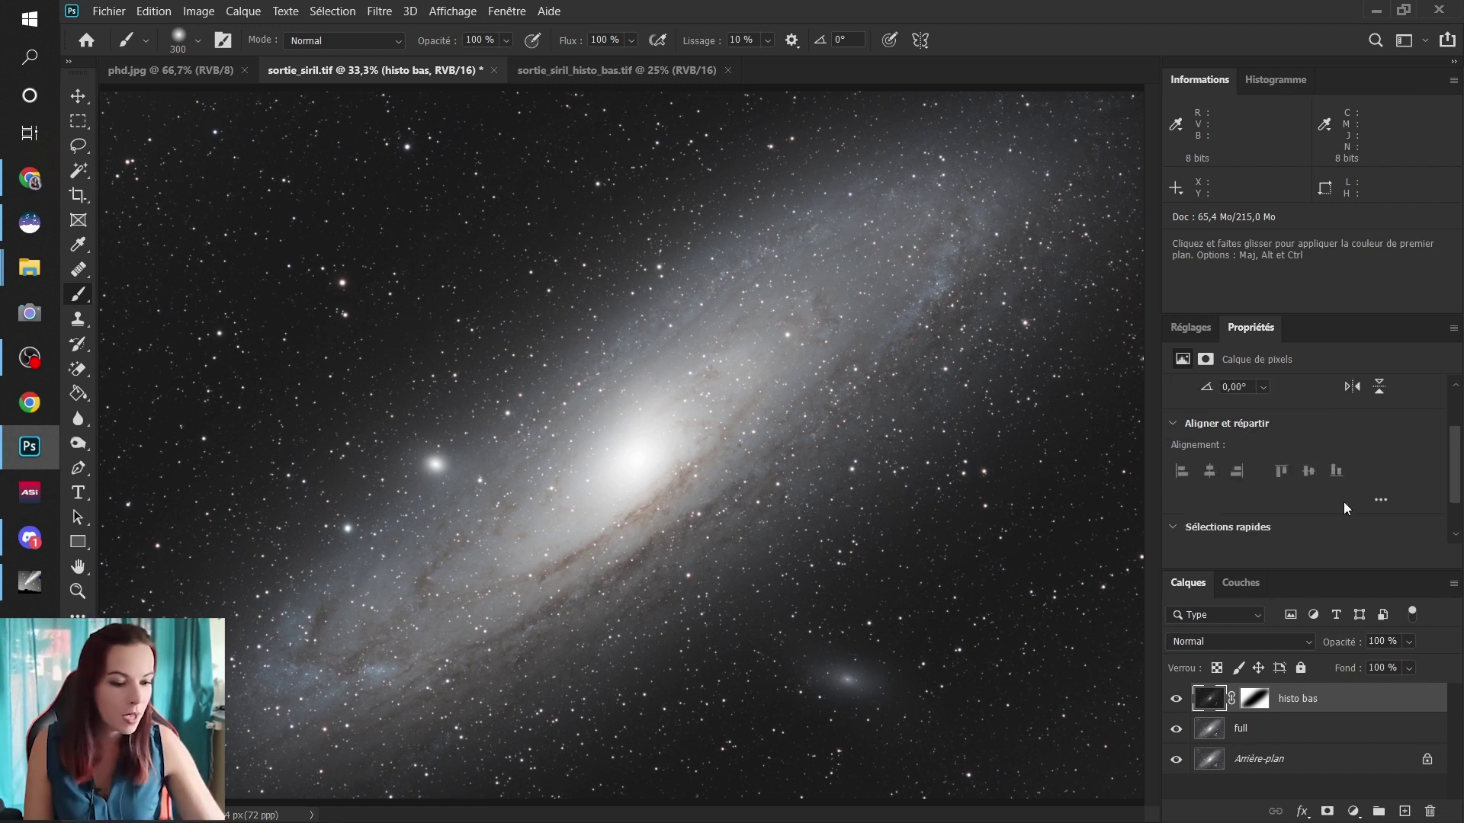
click(1257, 703)
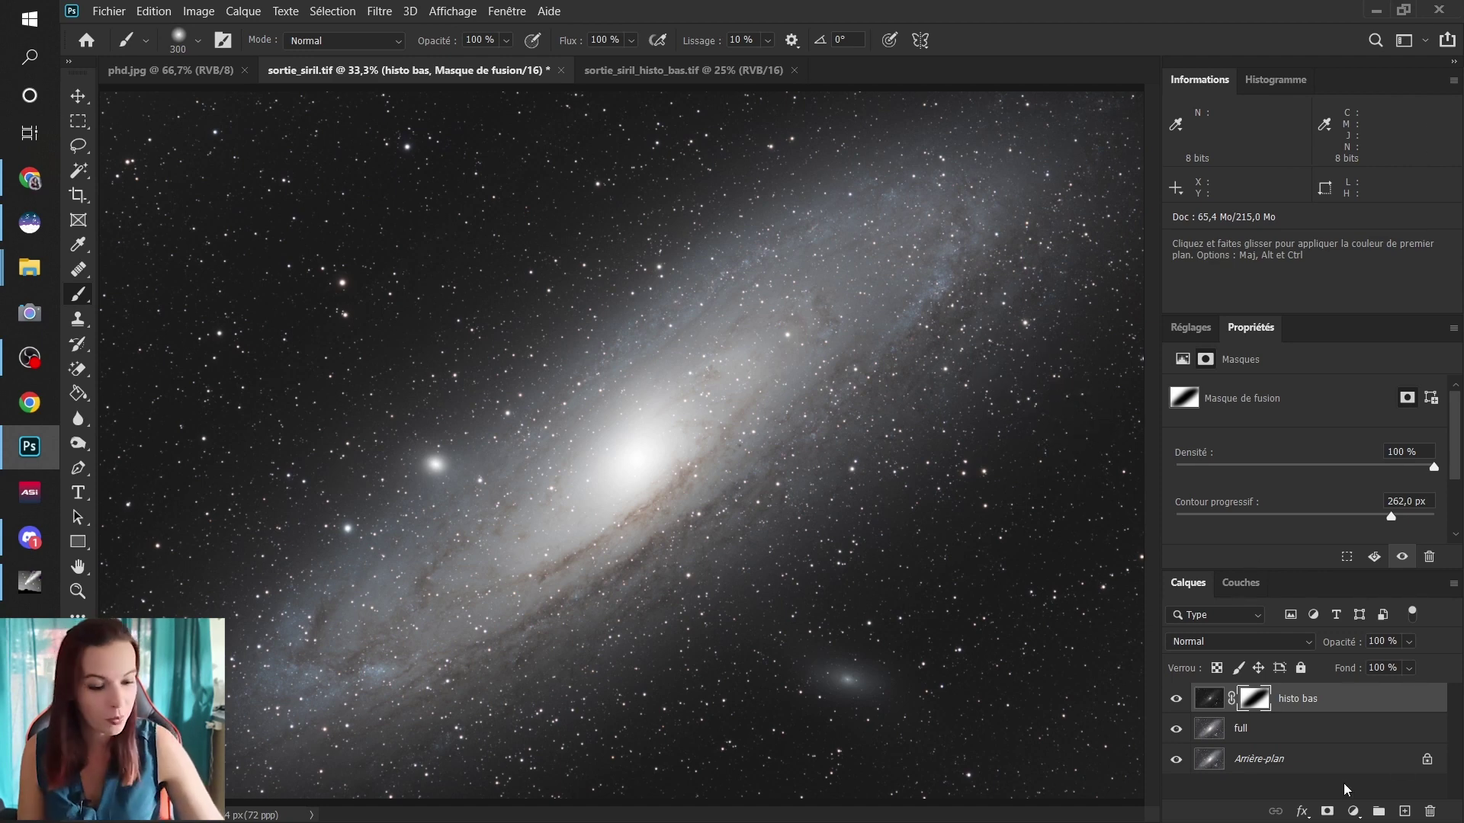
Hide the "histo bas" layer and duplicate the "full" layer.
click(1176, 699)
click(1243, 728)
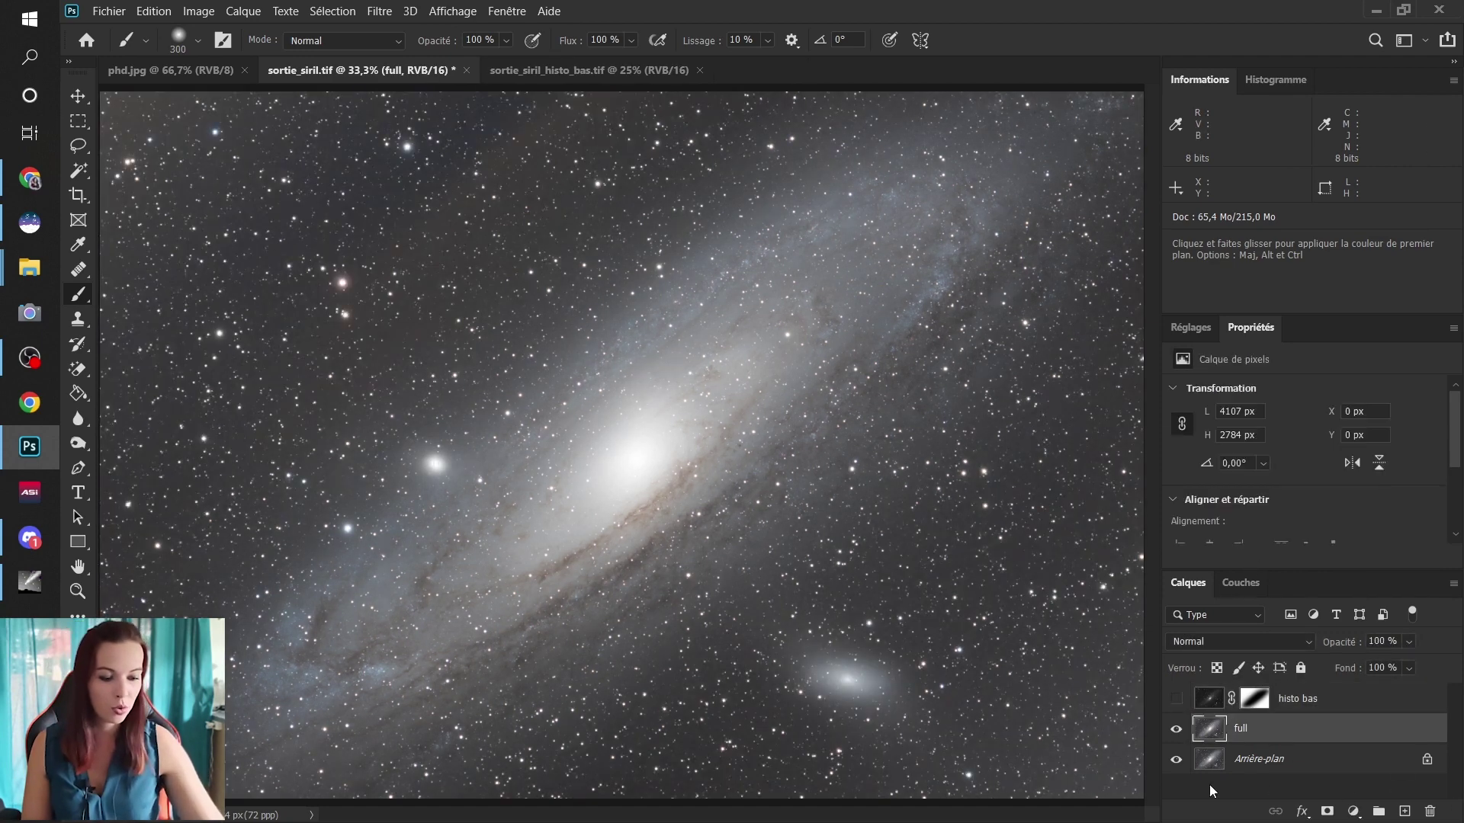
key(ctrl+j)
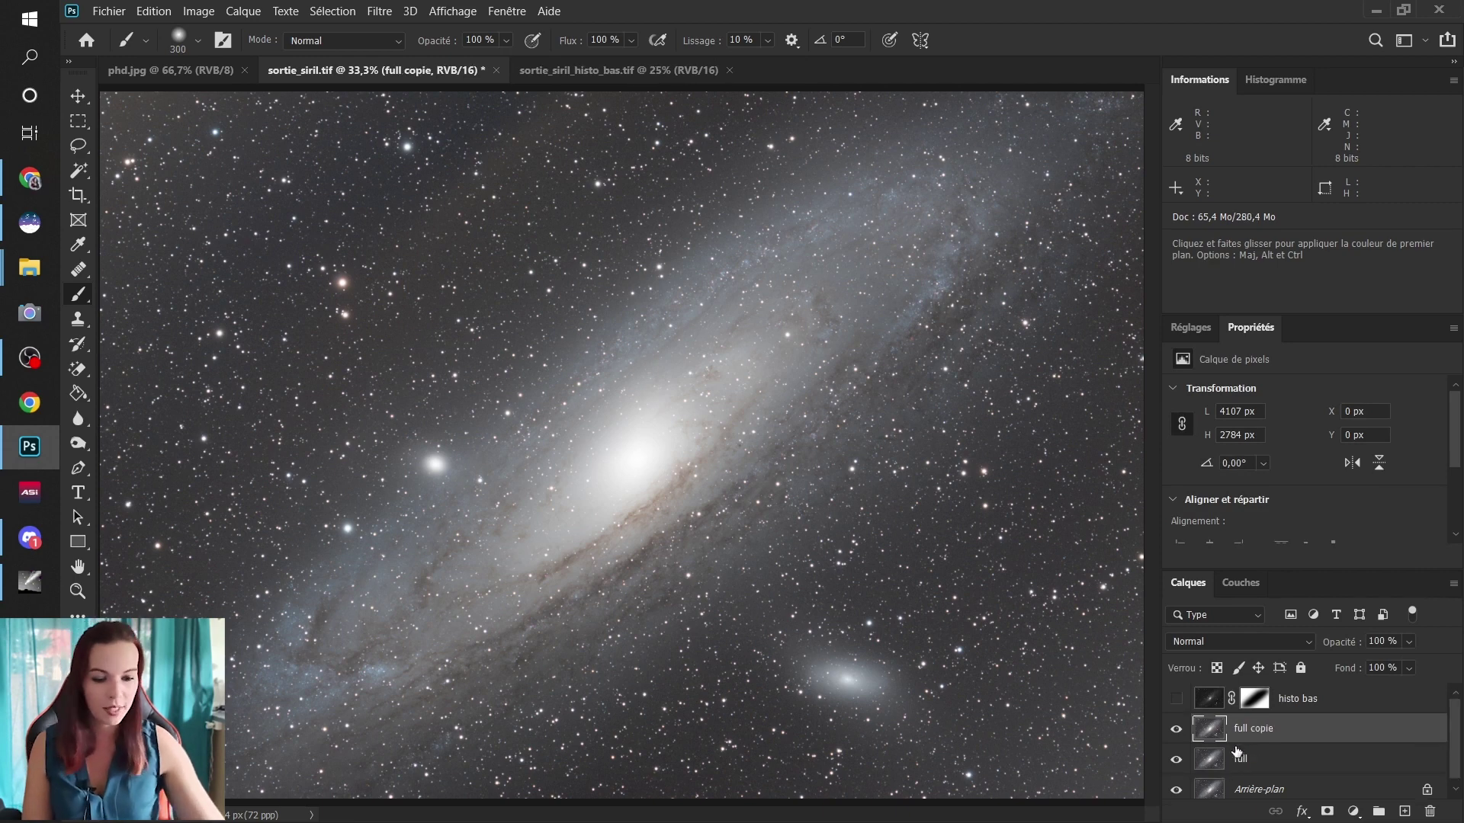
Try darkening the duplicated layer with Levels midtones and a black point of 40, resetting midtones to 1 and black to 0.
key(ctrl+l)
mouse_move(911, 381)
mouse_down()
mouse_move(953, 381)
mouse_move(907, 383)
mouse_up()
drag(1031, 385, 1070, 382)
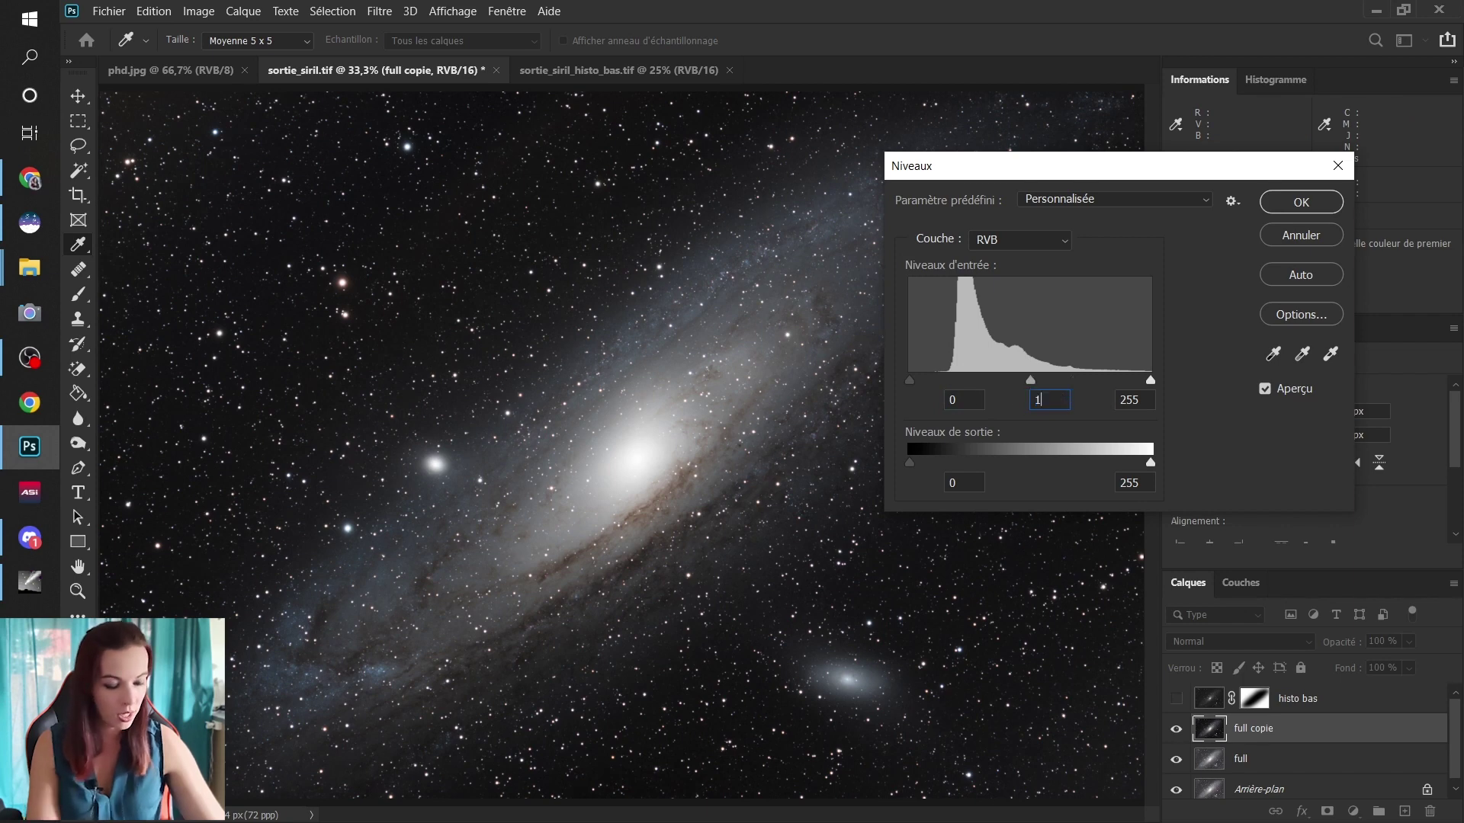
text(1)
drag(906, 381, 951, 389)
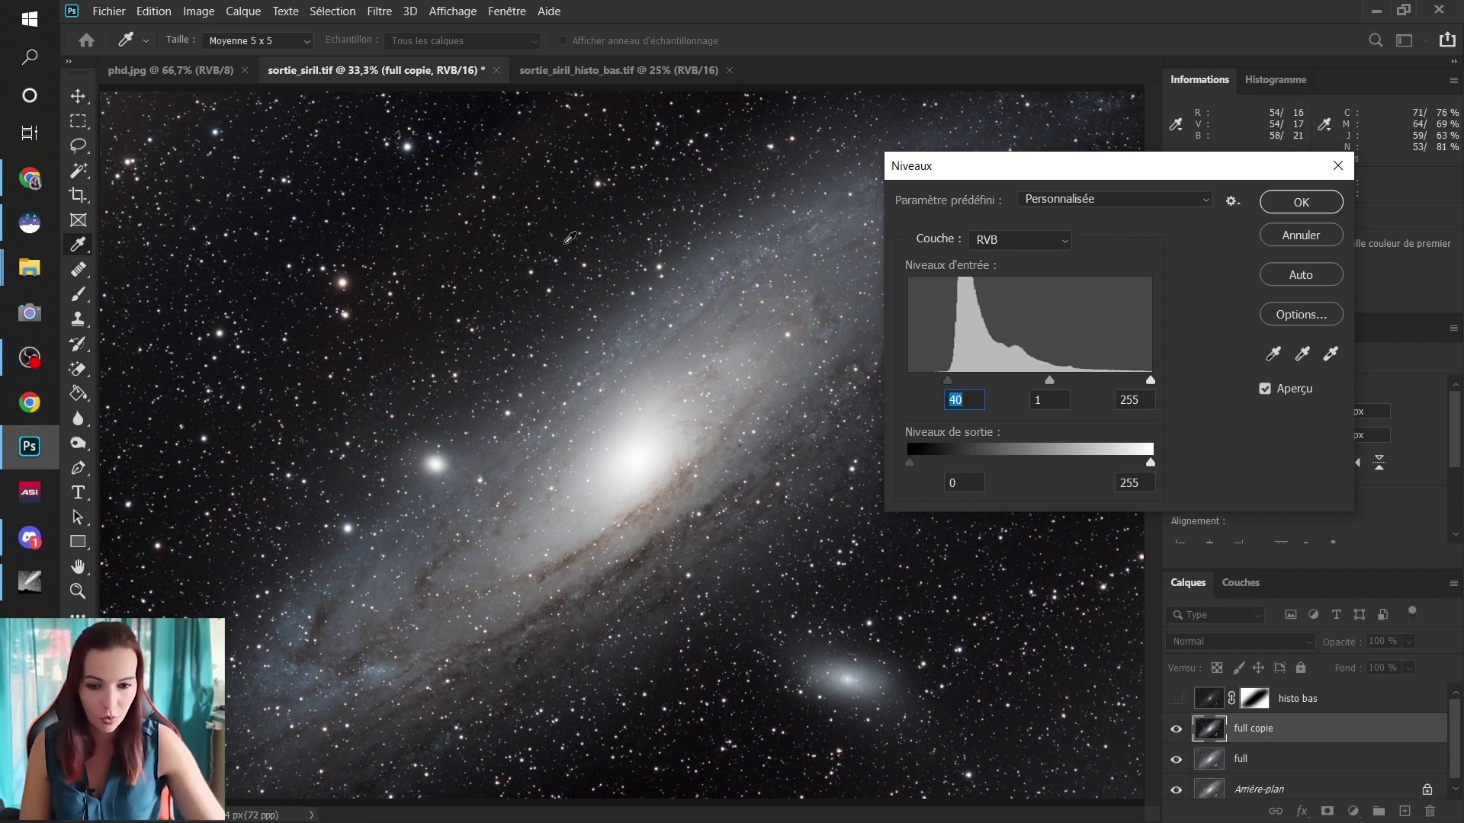
text(0)
Darken the duplicated "full" layer with Levels by setting the midtone input to 0,55.
drag(1030, 379, 1070, 381)
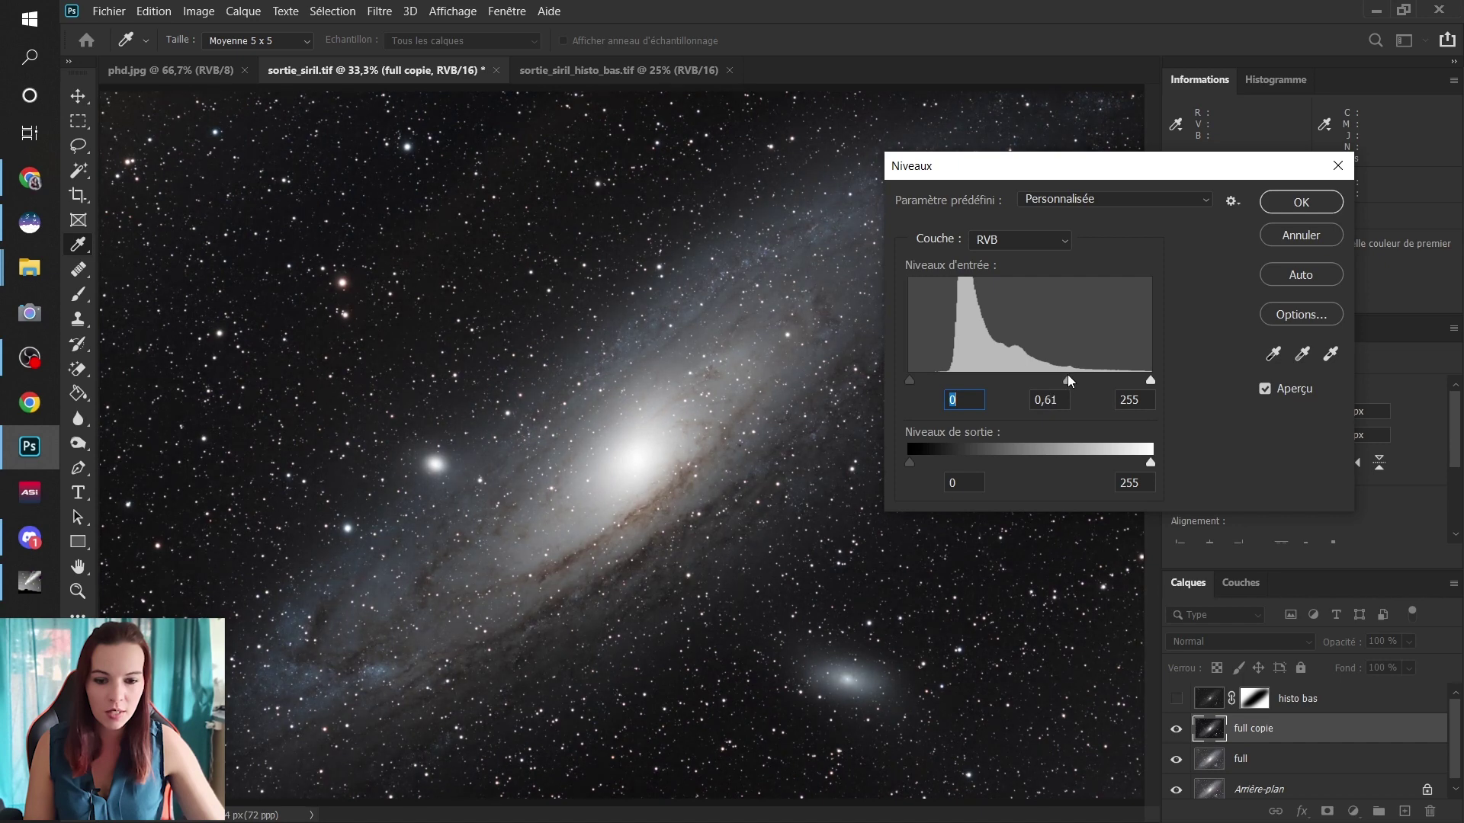
key(Tab)
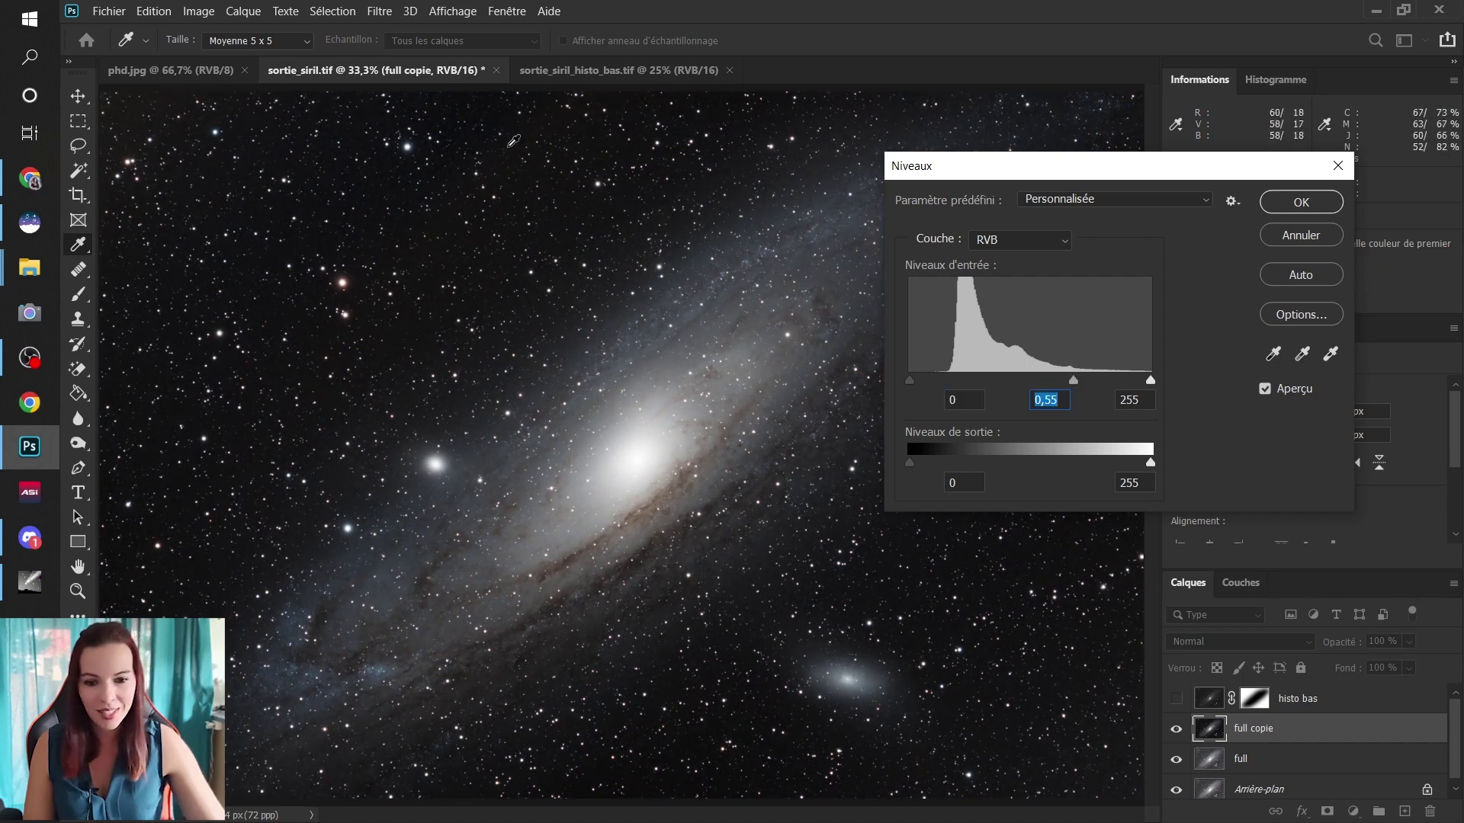
click(1274, 202)
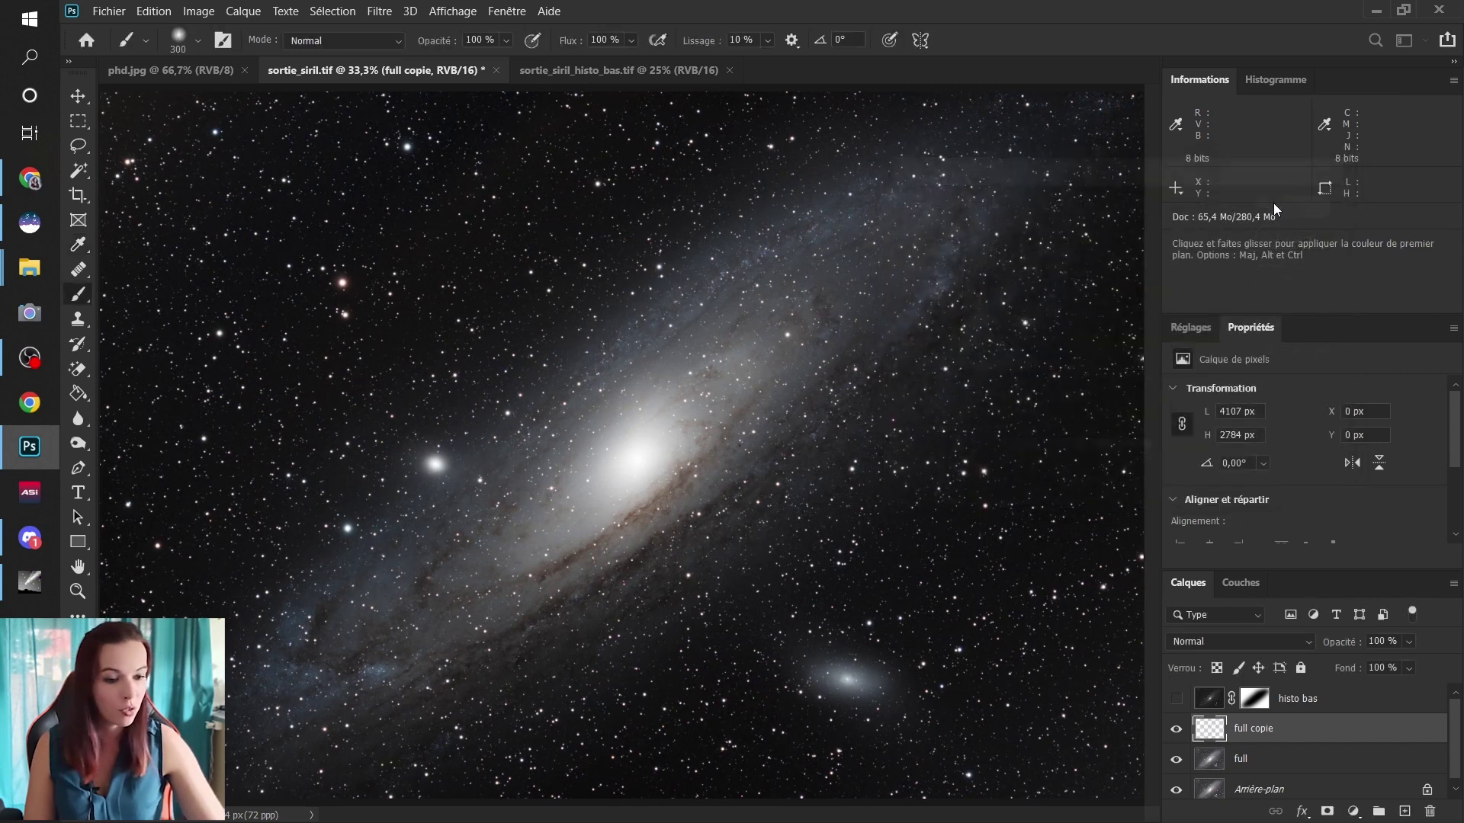
Compare the Levels-darkened "full copie" layer with the masked "histo bas" layer shown and hidden above it.
click(1178, 700)
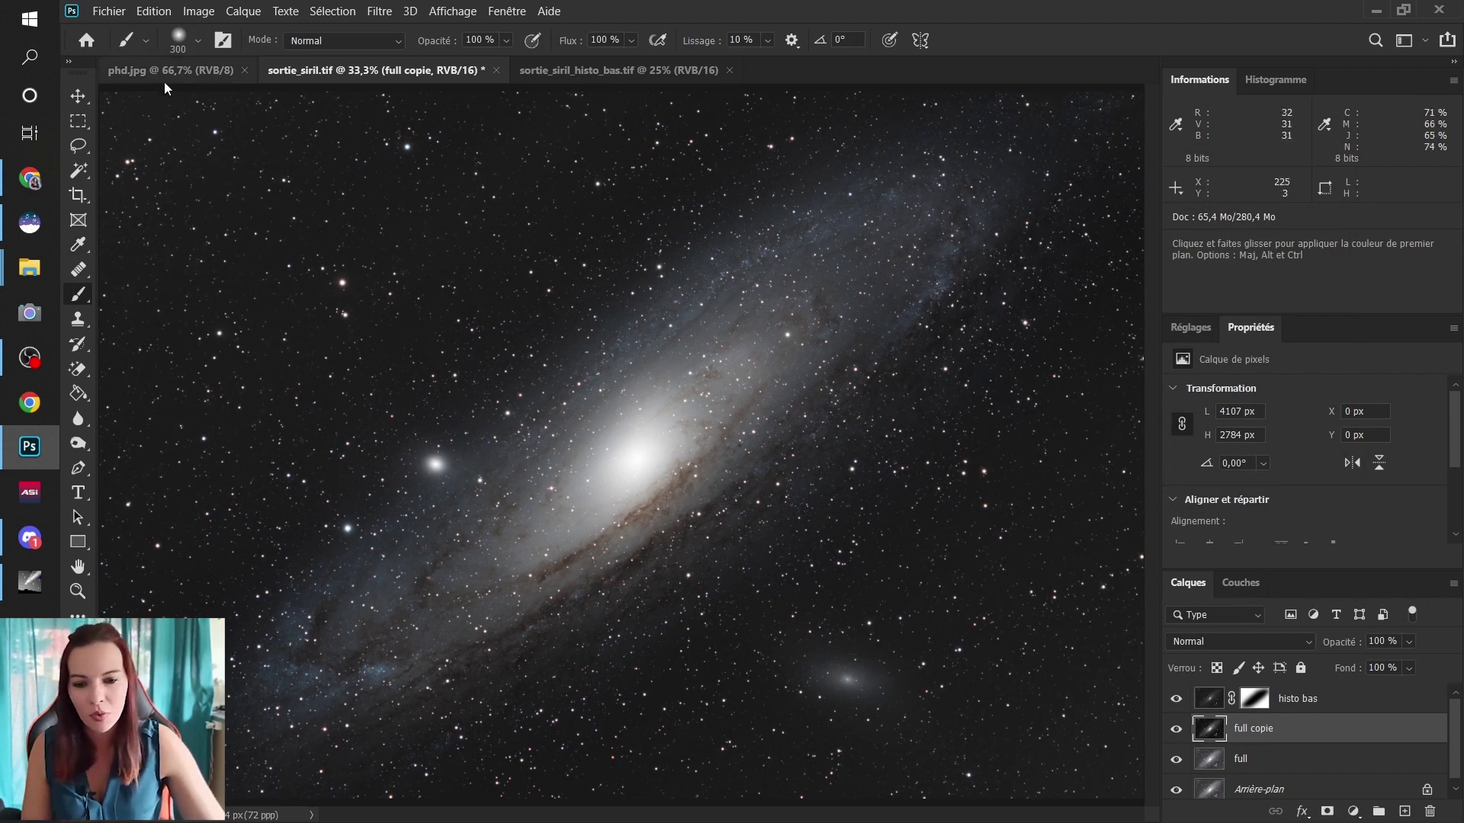
click(1176, 700)
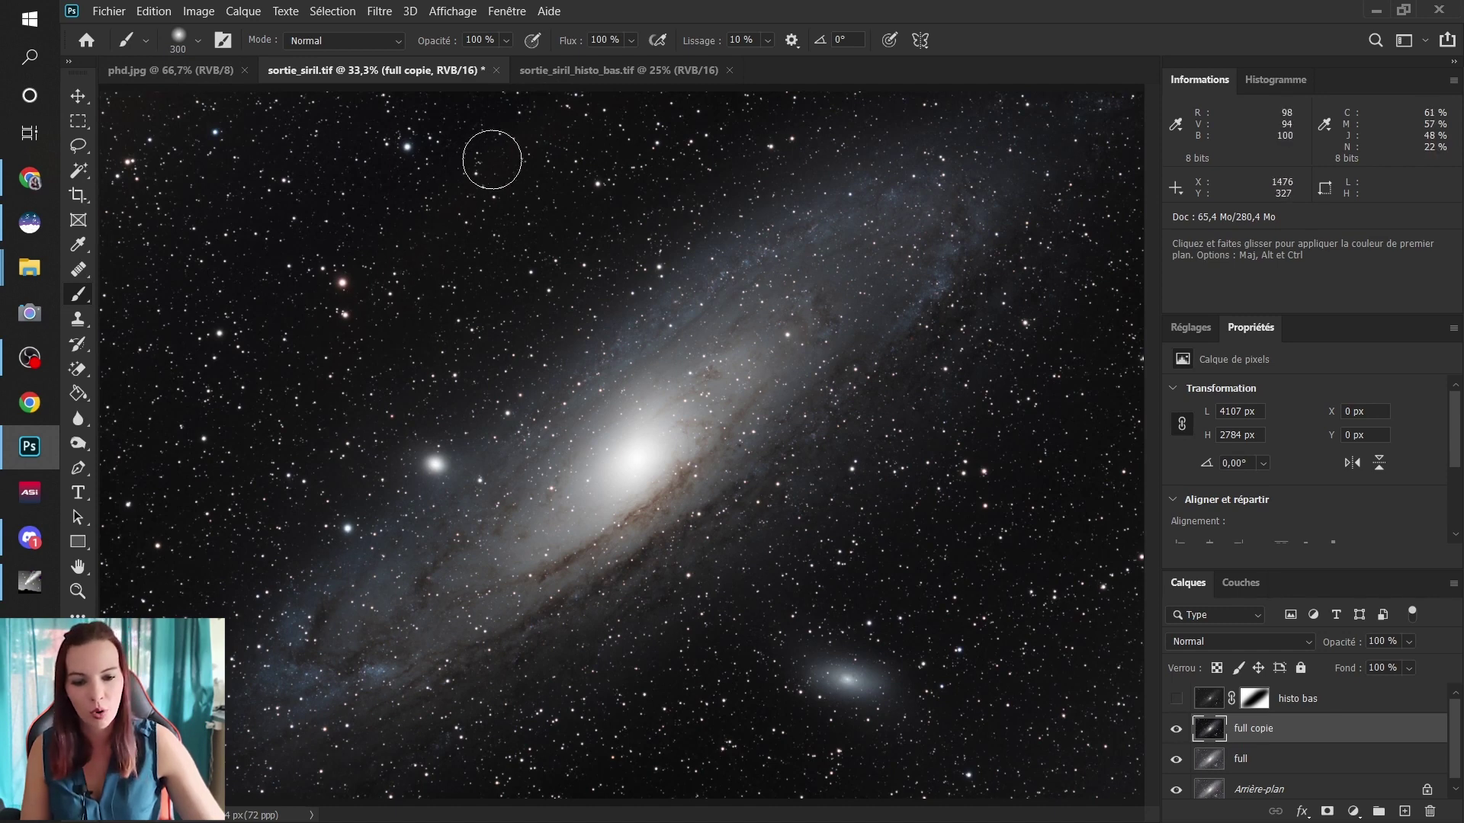
click(1177, 701)
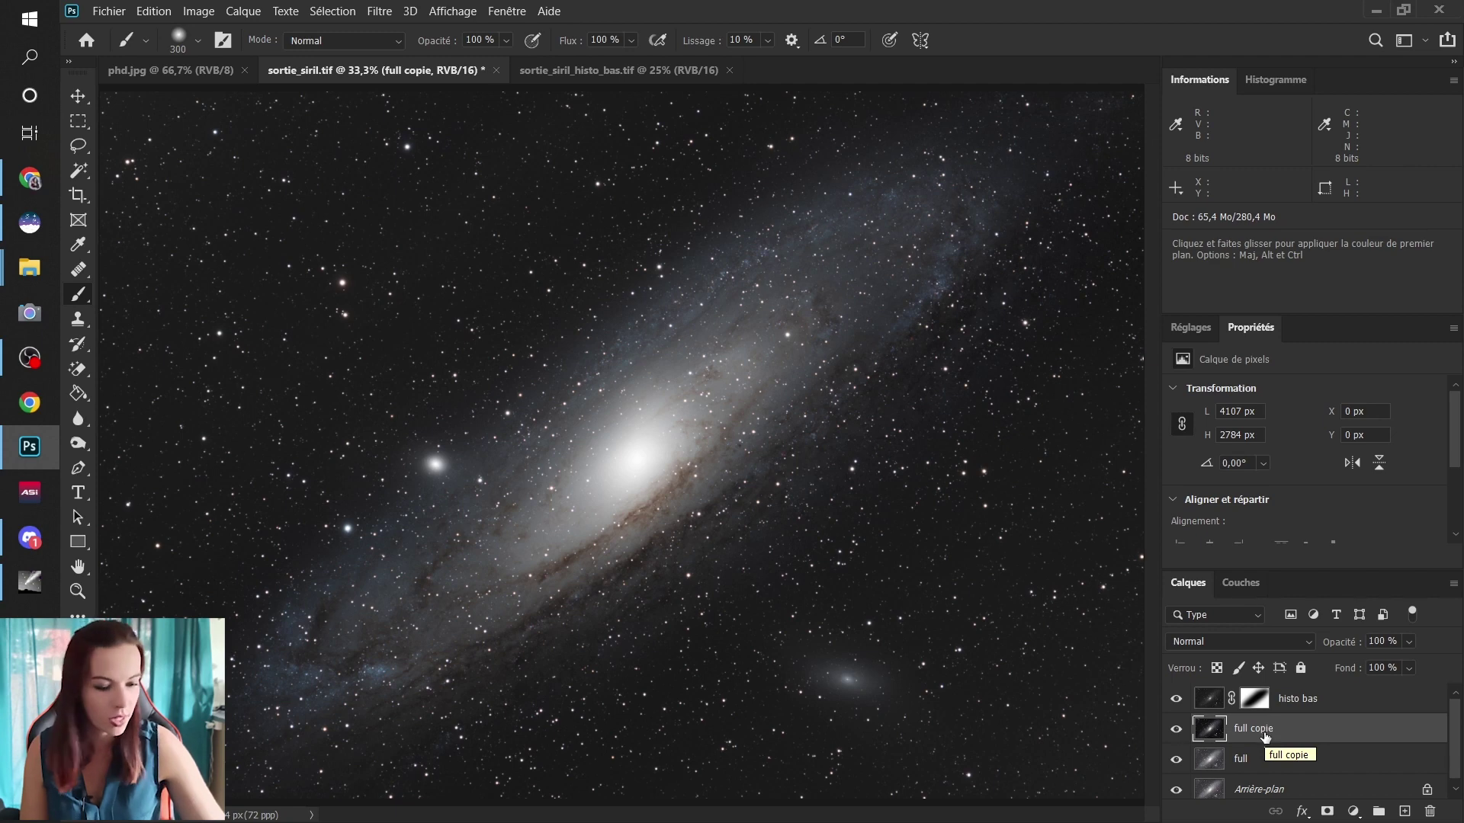
Delete the "full copie" layer and compare the image with the masked "histo bas" layer hidden and shown.
key(Delete)
click(1176, 699)
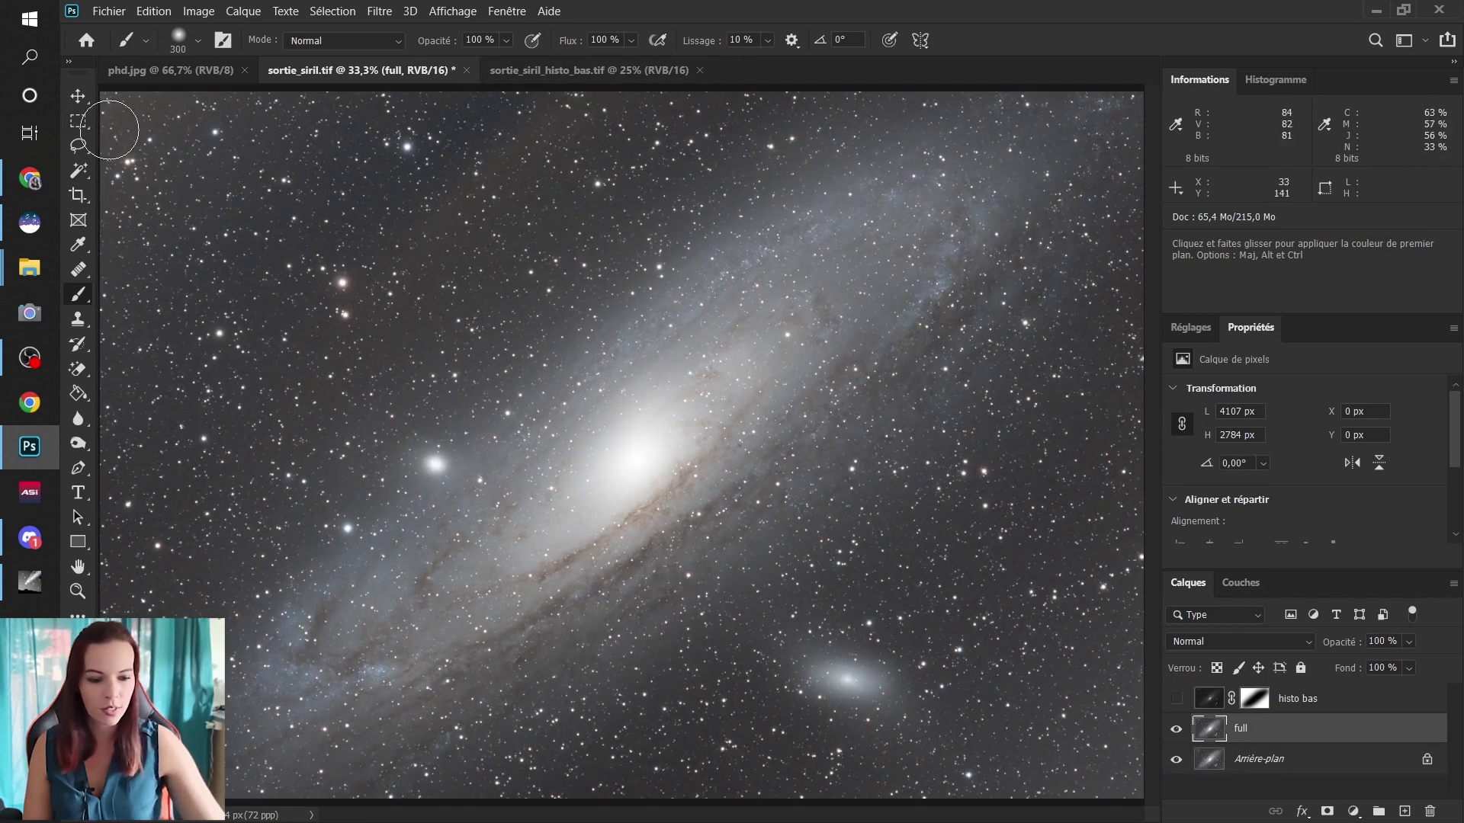
click(1176, 699)
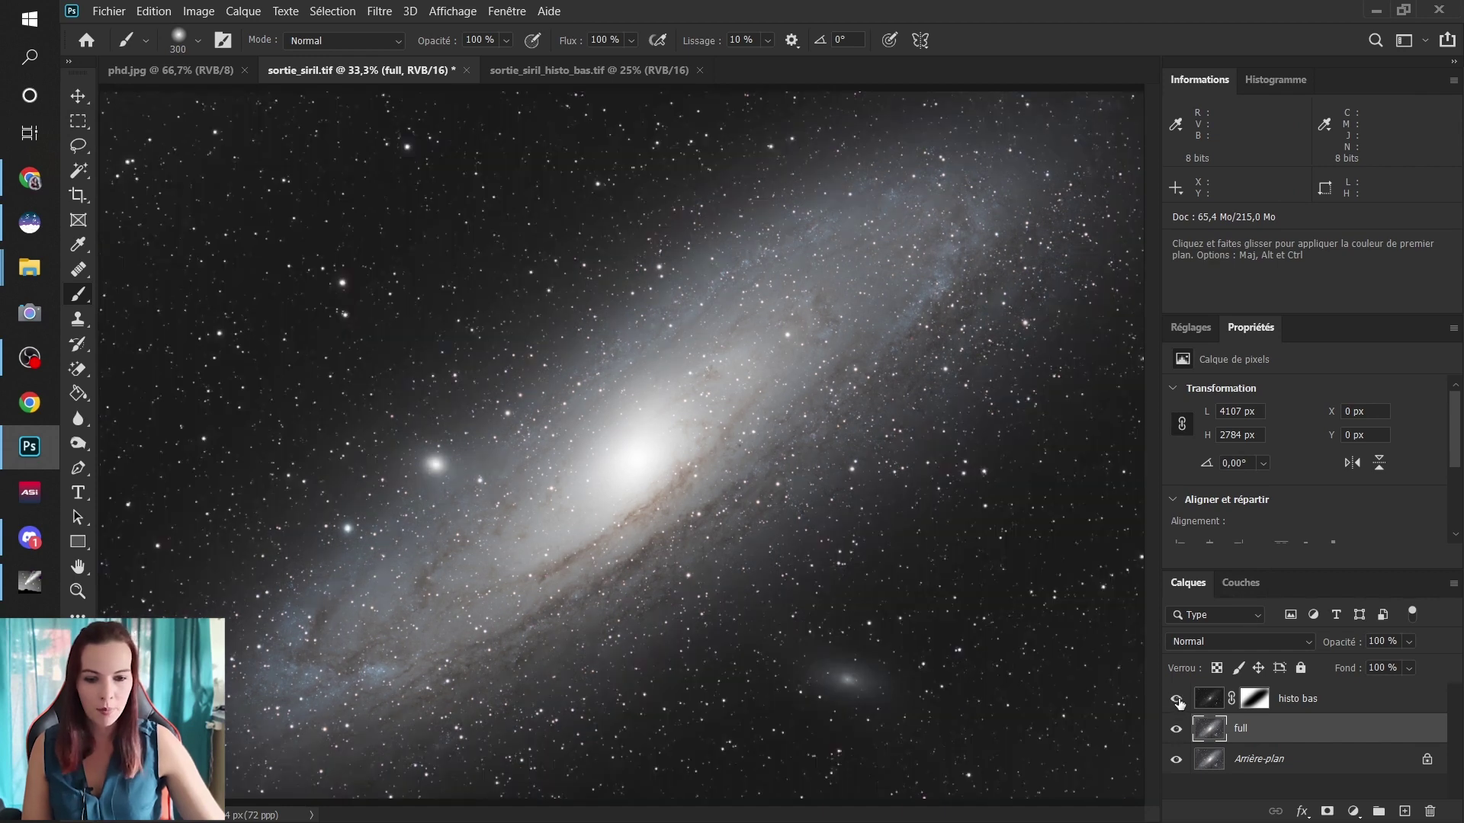